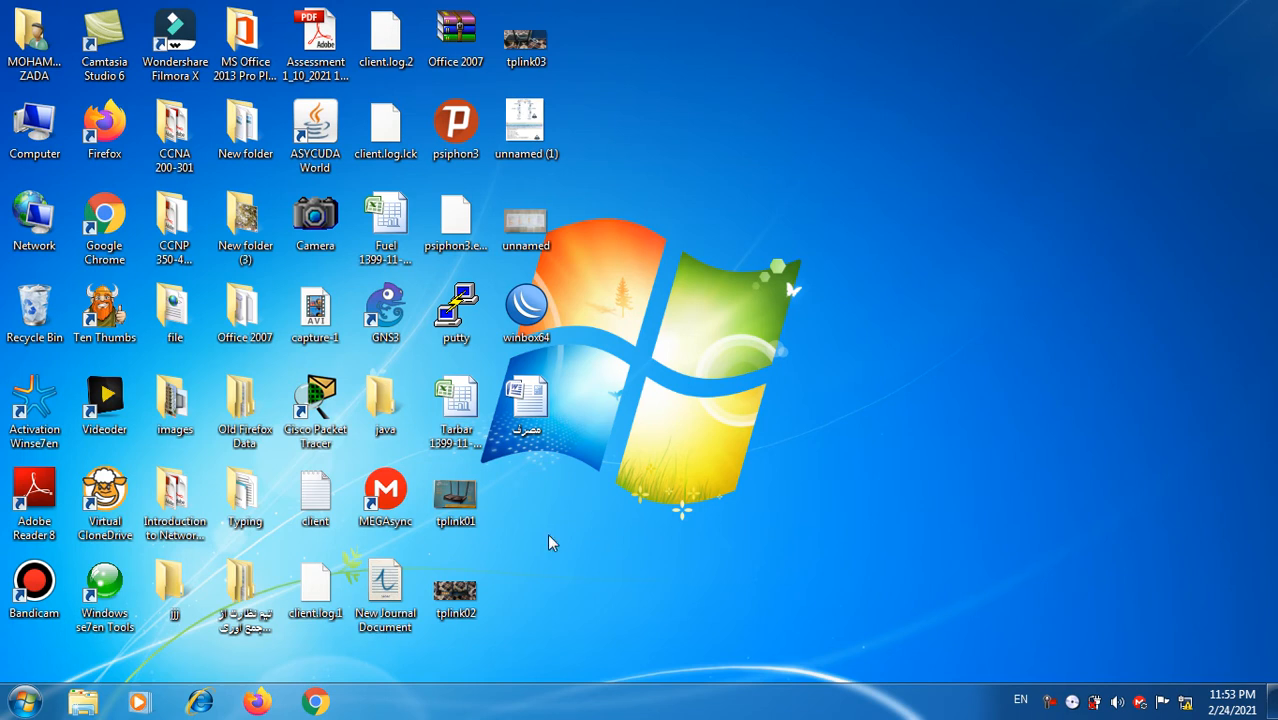
# Step: Open tplink01 in Photo Viewer and page forward to tplink03, showing the router cabled to the laptop
pyautogui.doubleClick(463, 498)
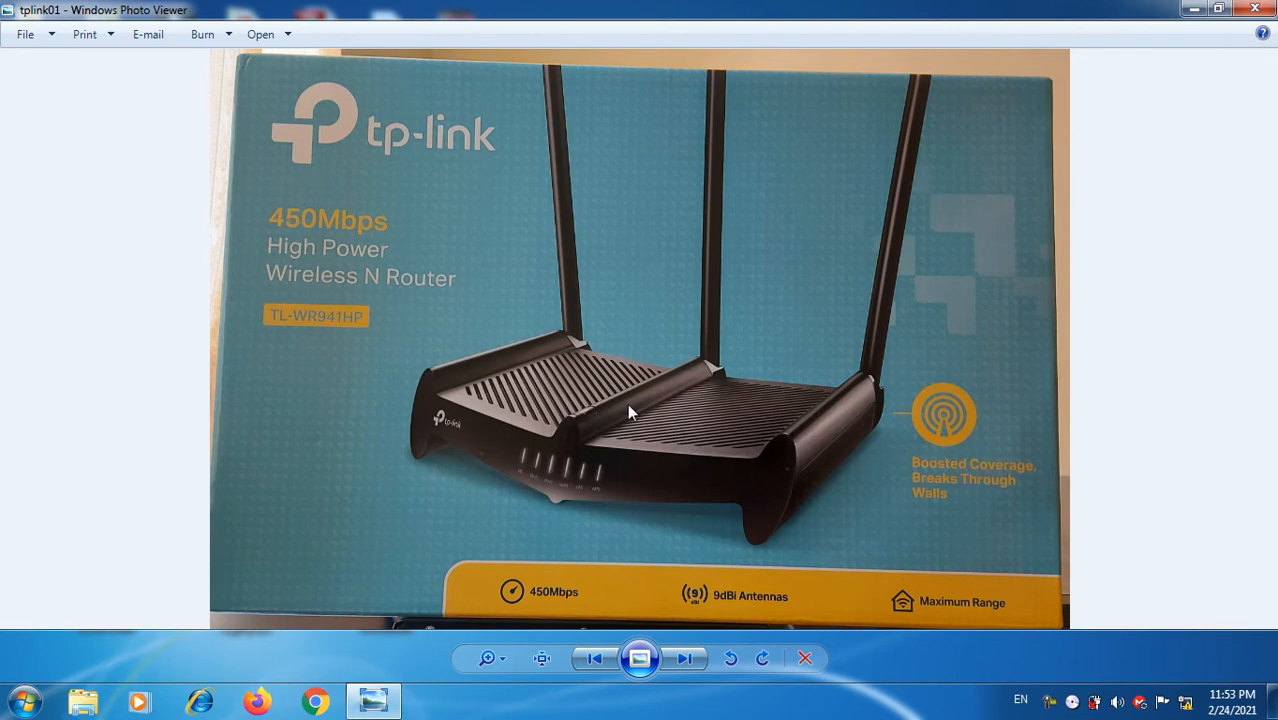
pyautogui.press('Right')
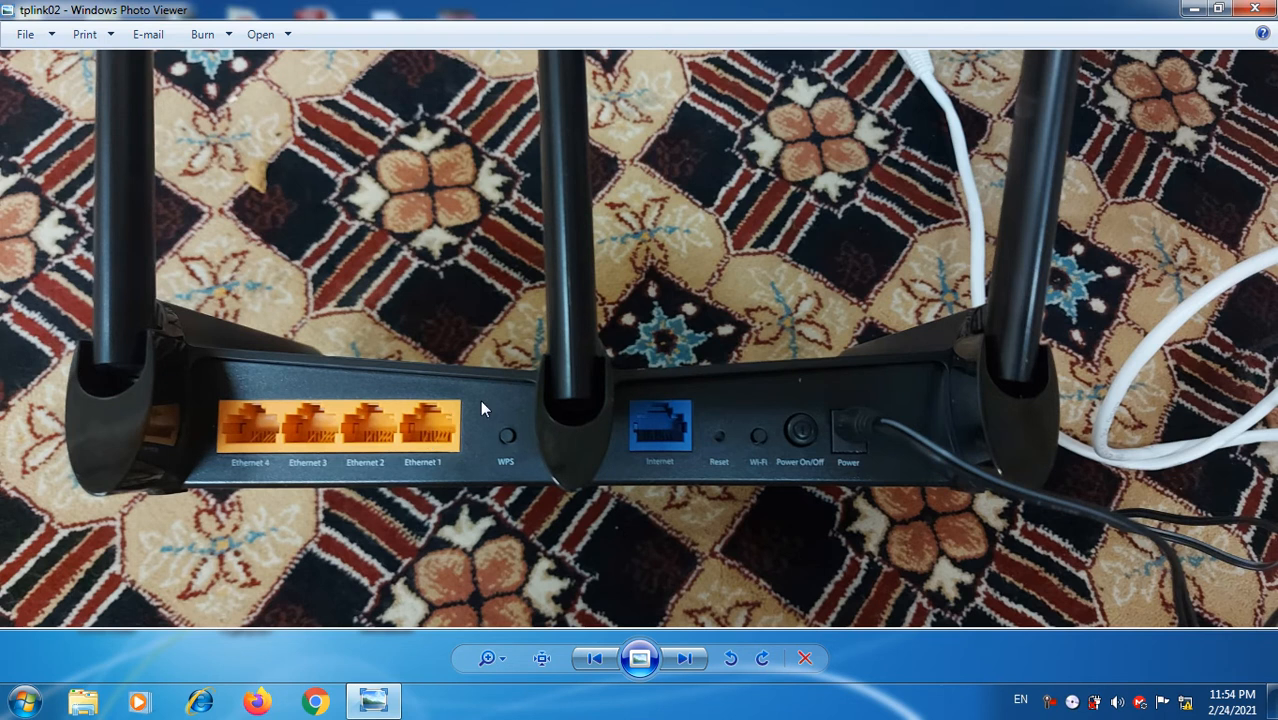
pyautogui.press('Right')
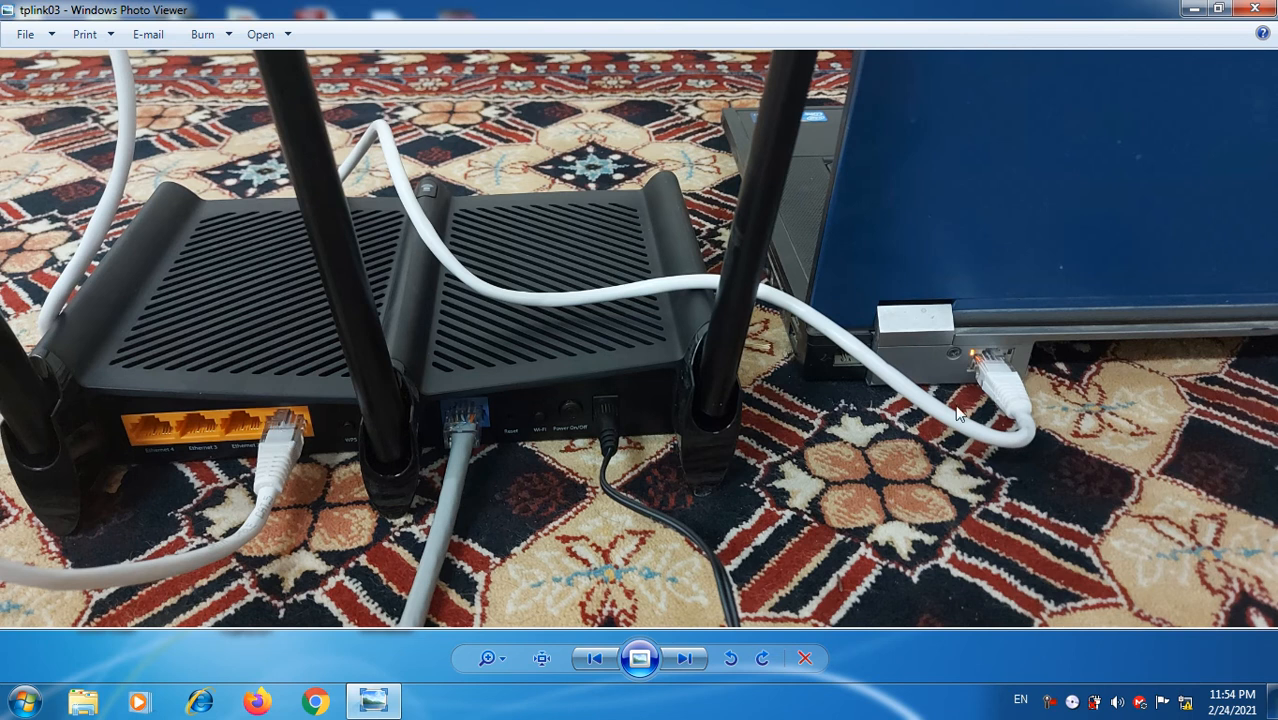
# Step: Minimize the photos and open the Local Area Connection properties from Network and Sharing Center
pyautogui.click(1193, 10)
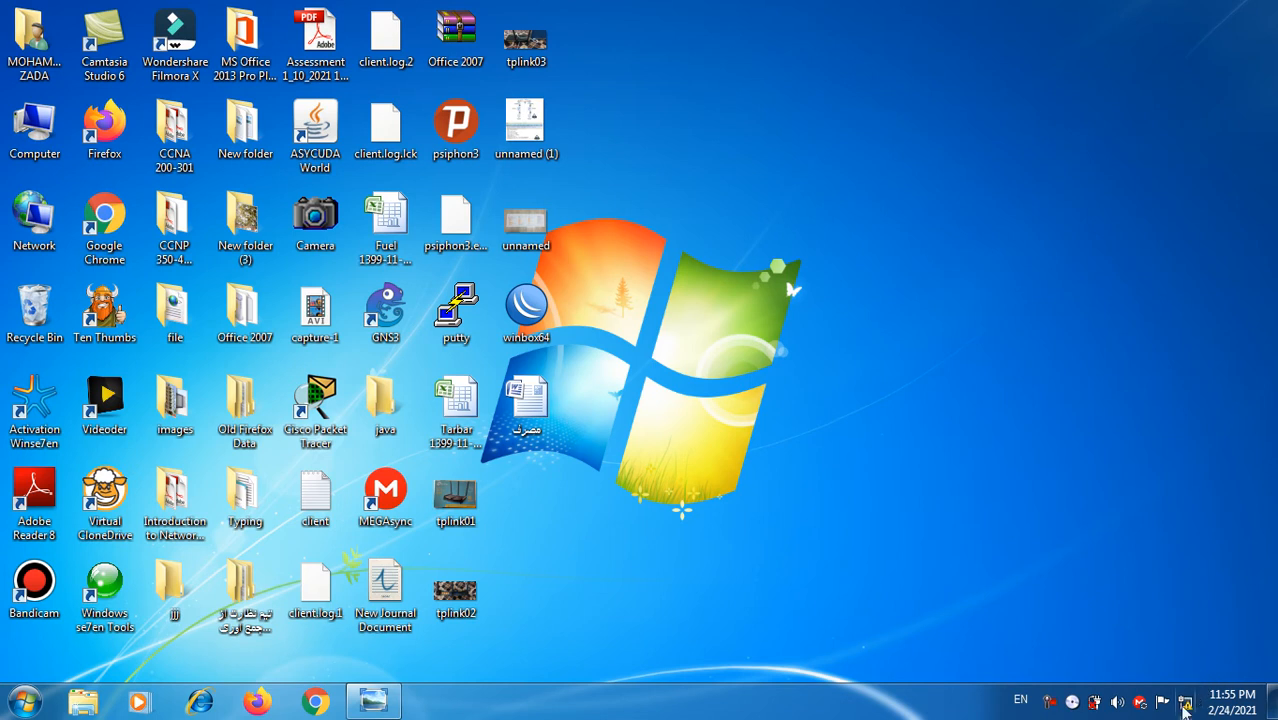
pyautogui.click(1185, 705)
pyautogui.click(1138, 650)
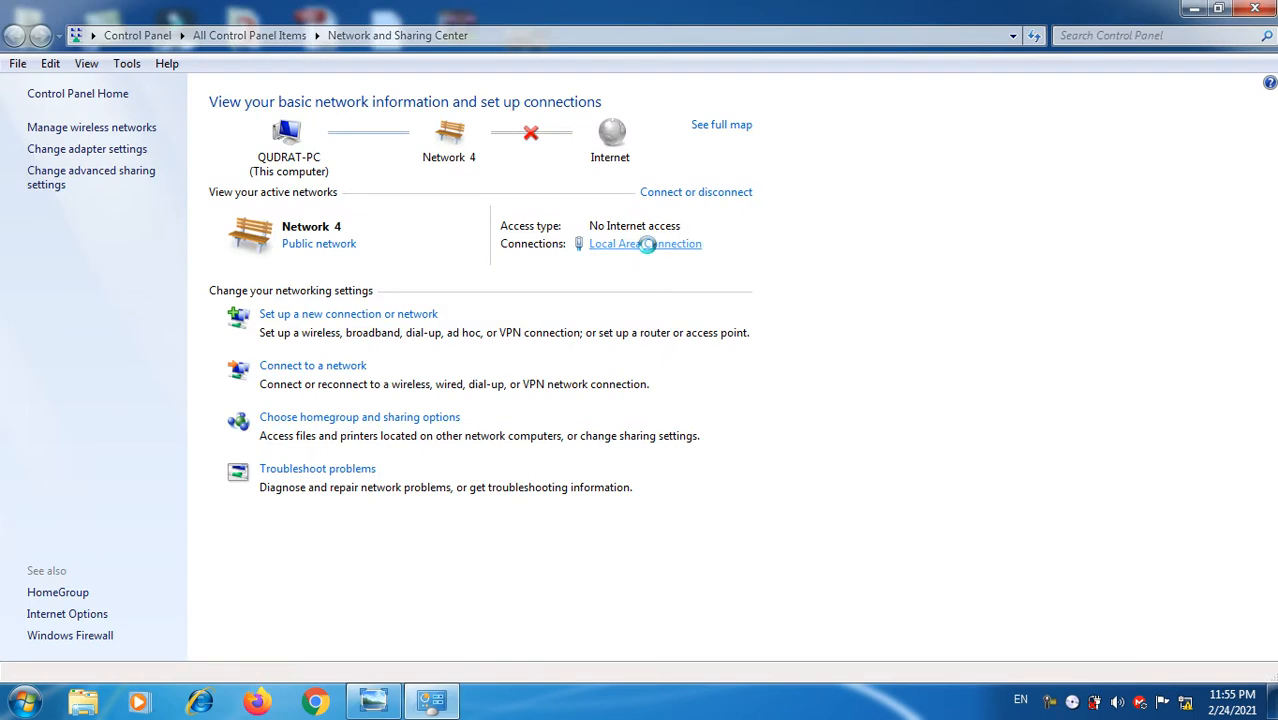
pyautogui.click(648, 244)
pyautogui.click(535, 505)
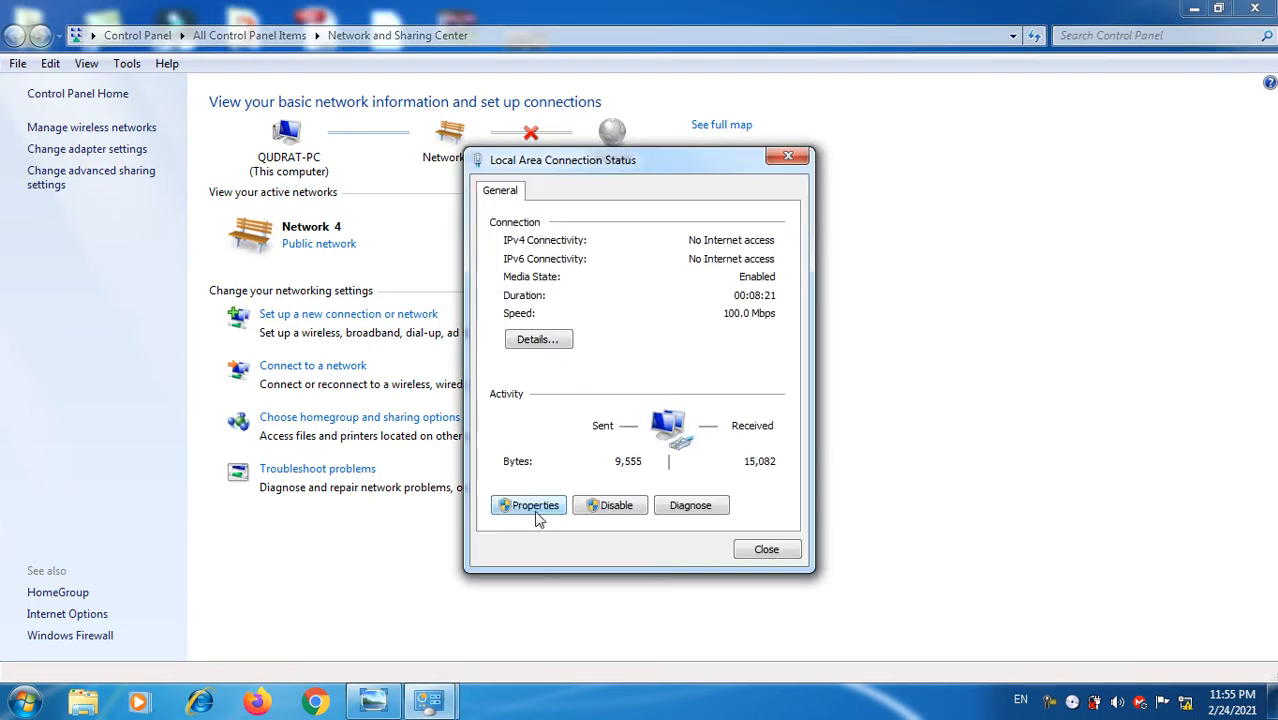
# Step: Set TCP/IPv4 to fixed IP 192.168.0.10 with mask 255.255.255.0, apply, and close the windows
pyautogui.click(688, 407)
pyautogui.click(773, 469)
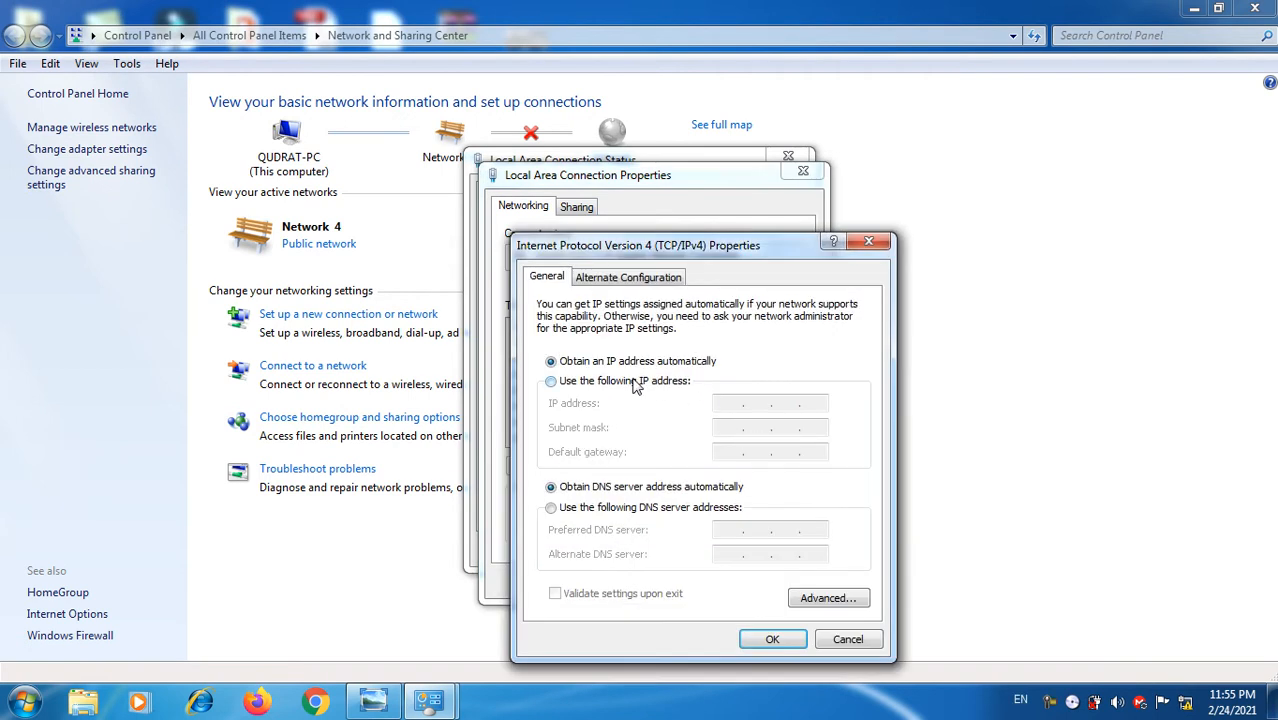
pyautogui.click(634, 381)
pyautogui.write('192.')
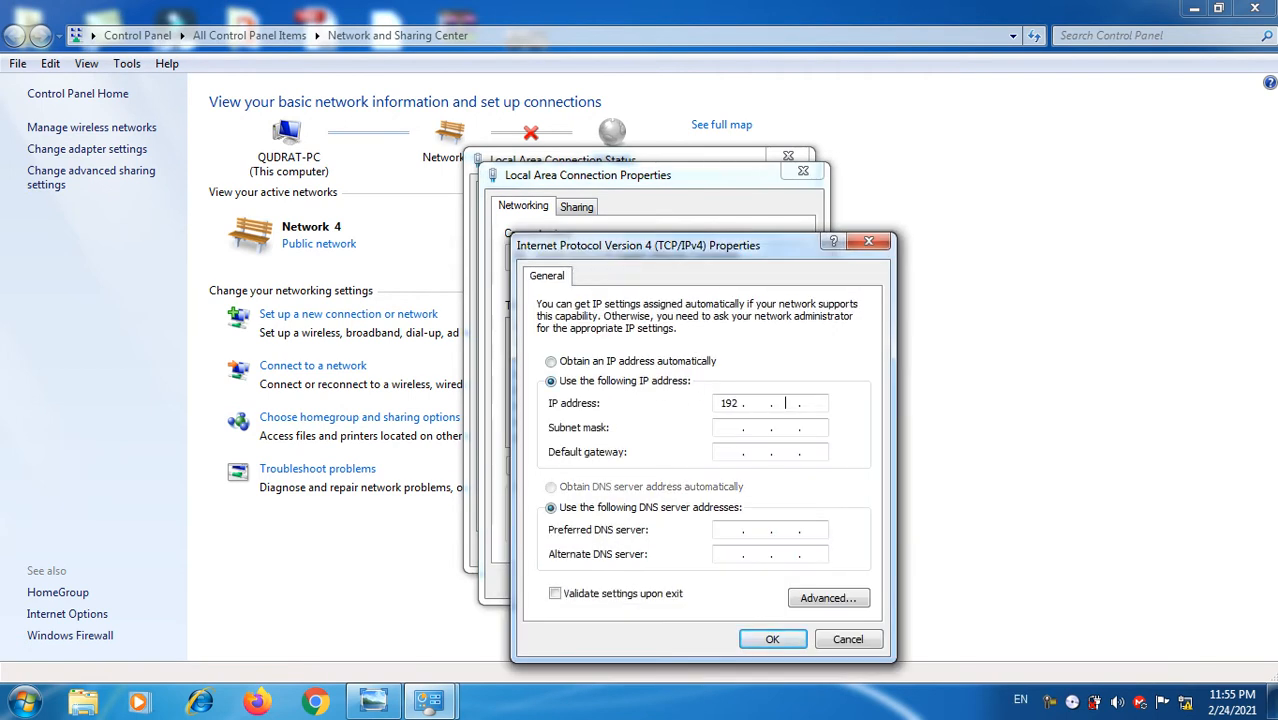
pyautogui.write('168.0.10')
pyautogui.click(736, 427)
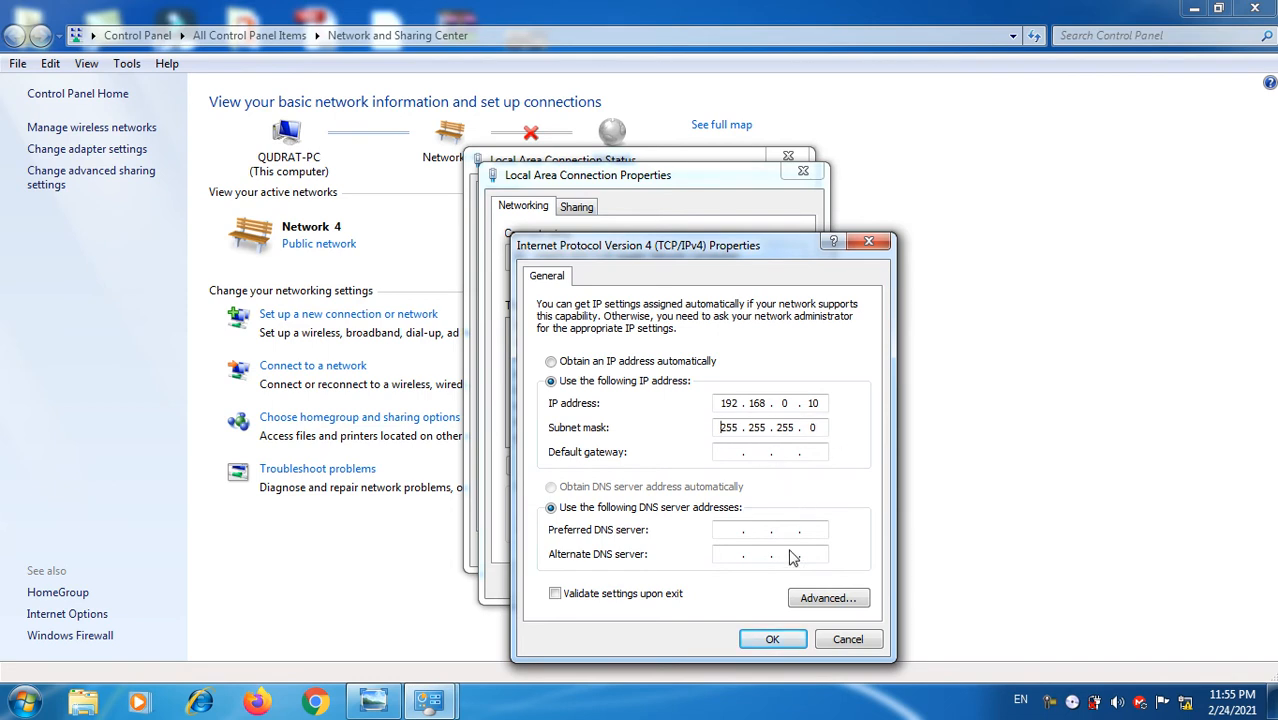
pyautogui.click(773, 640)
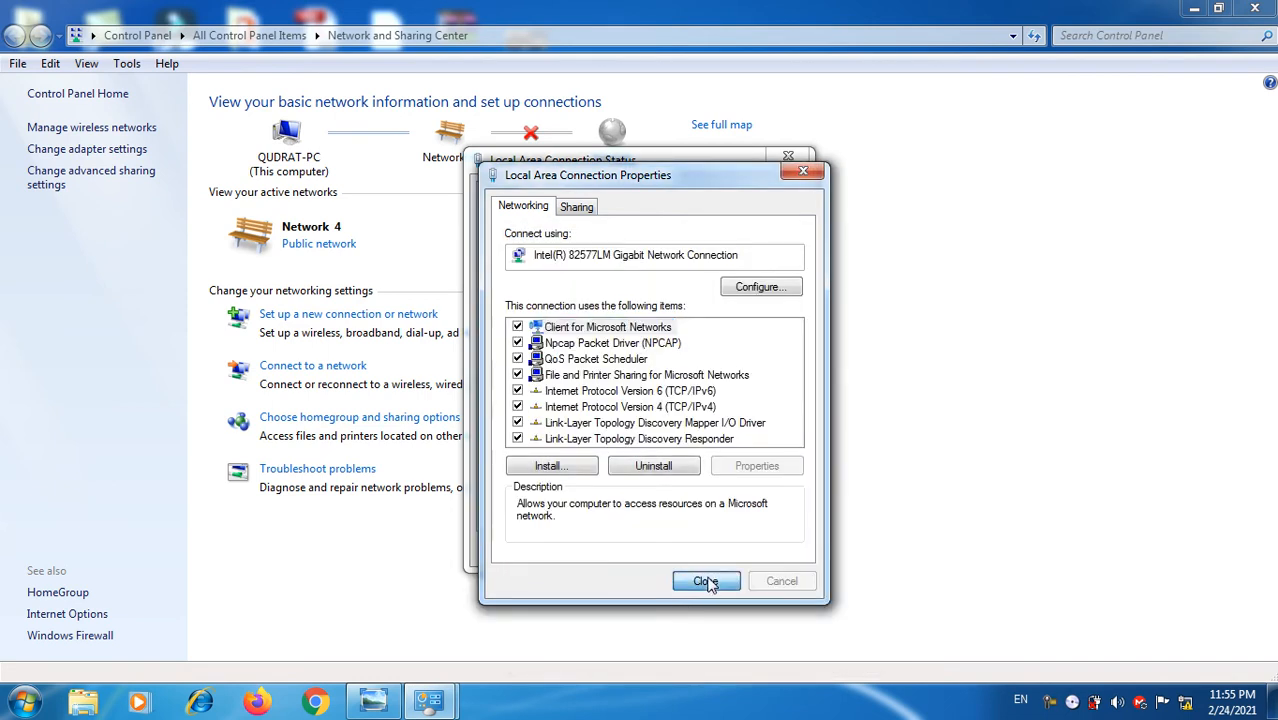
pyautogui.click(767, 549)
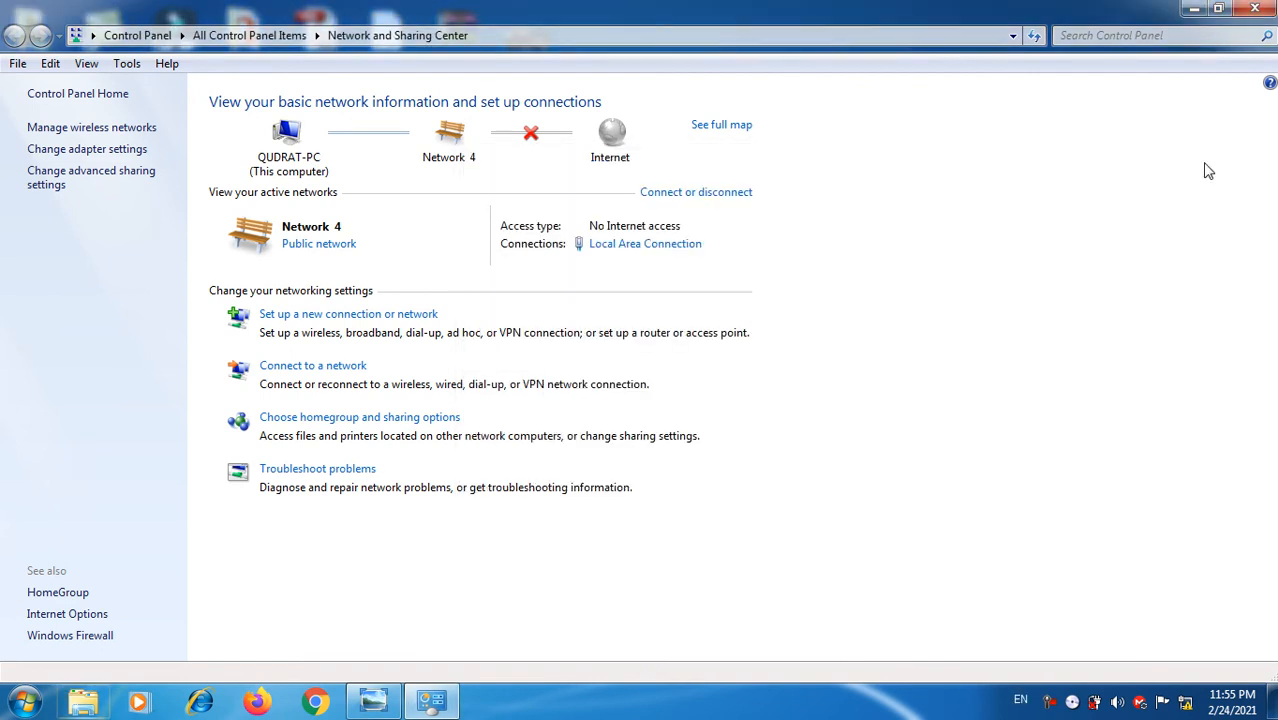
pyautogui.click(1272, 7)
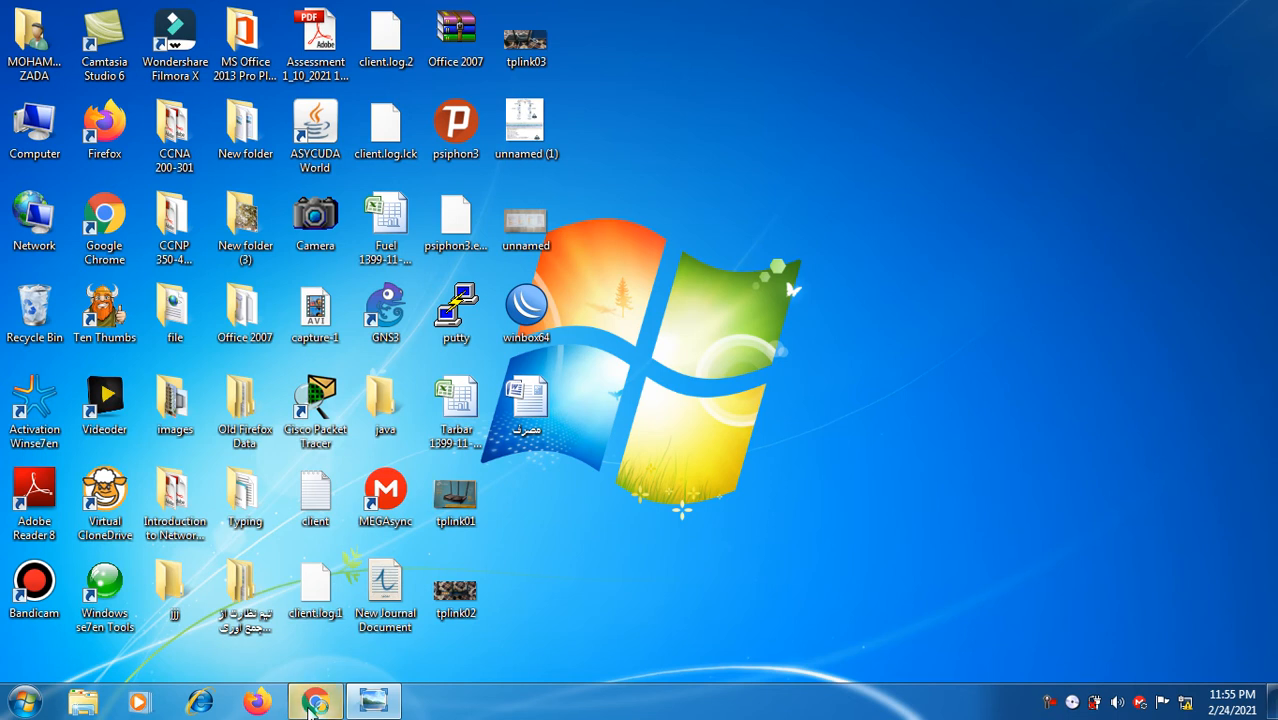
# Step: Launch Chrome and load the router's management page at 192.168.0.1
pyautogui.click(312, 704)
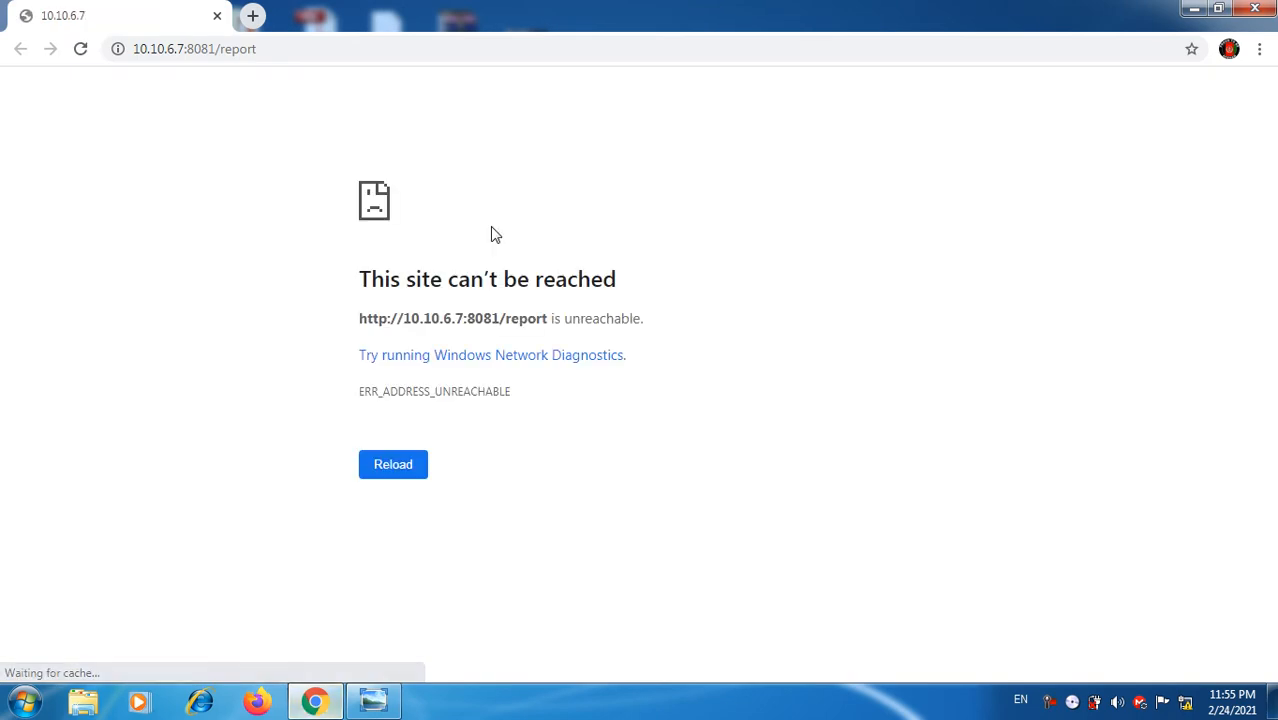
pyautogui.click(526, 52)
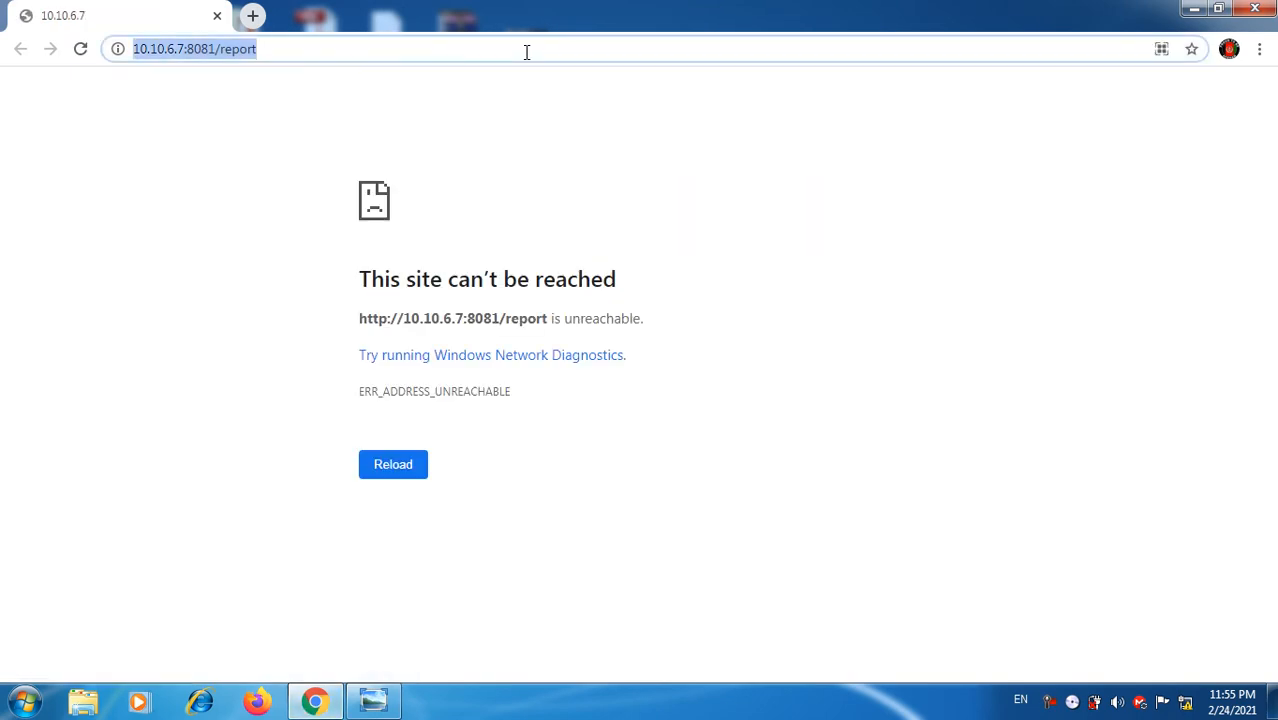
pyautogui.write('192')
pyautogui.press('Right')
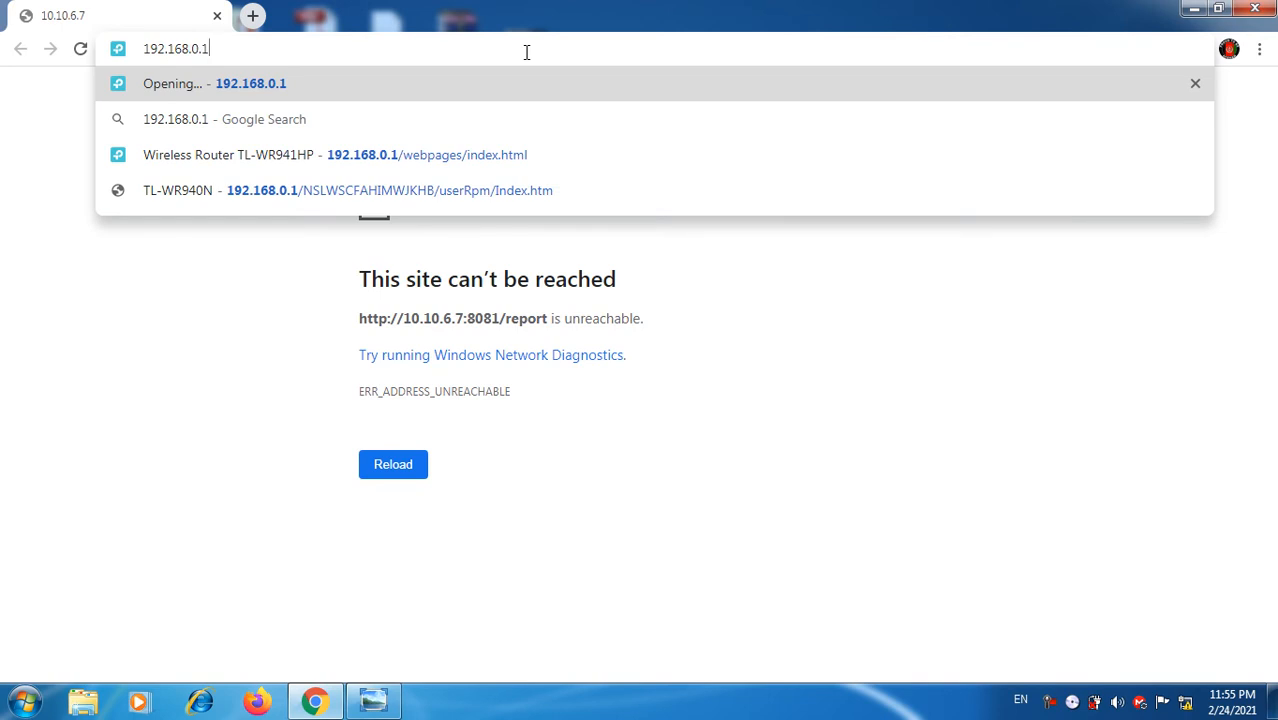
pyautogui.press('Return')
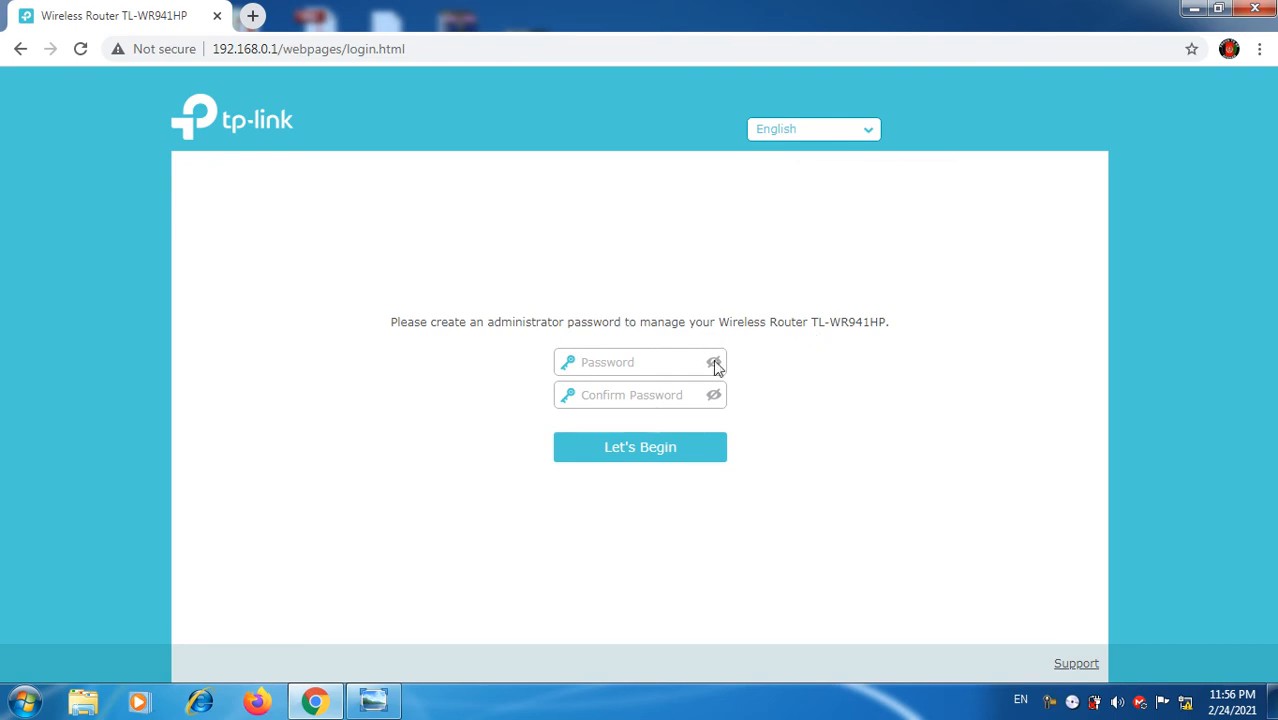
# Step: Enter and confirm a new administrator password, then submit it with Let's Begin
pyautogui.click(656, 369)
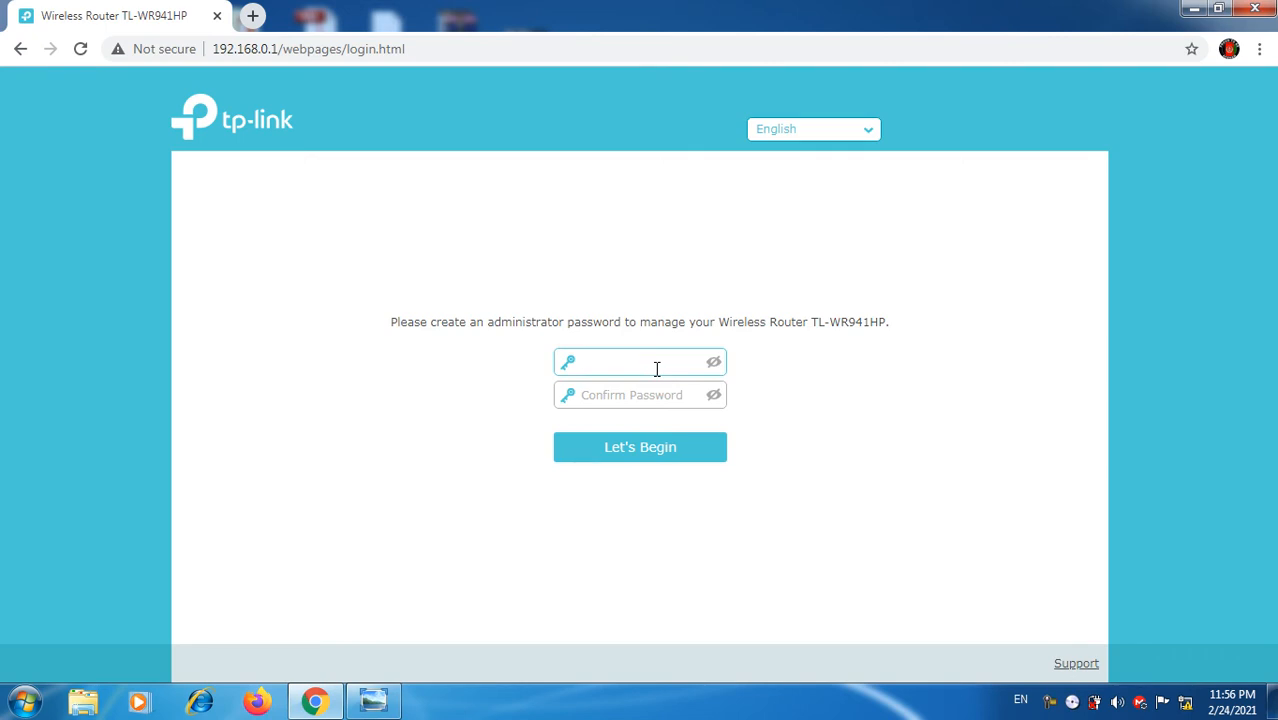
pyautogui.write('••••••')
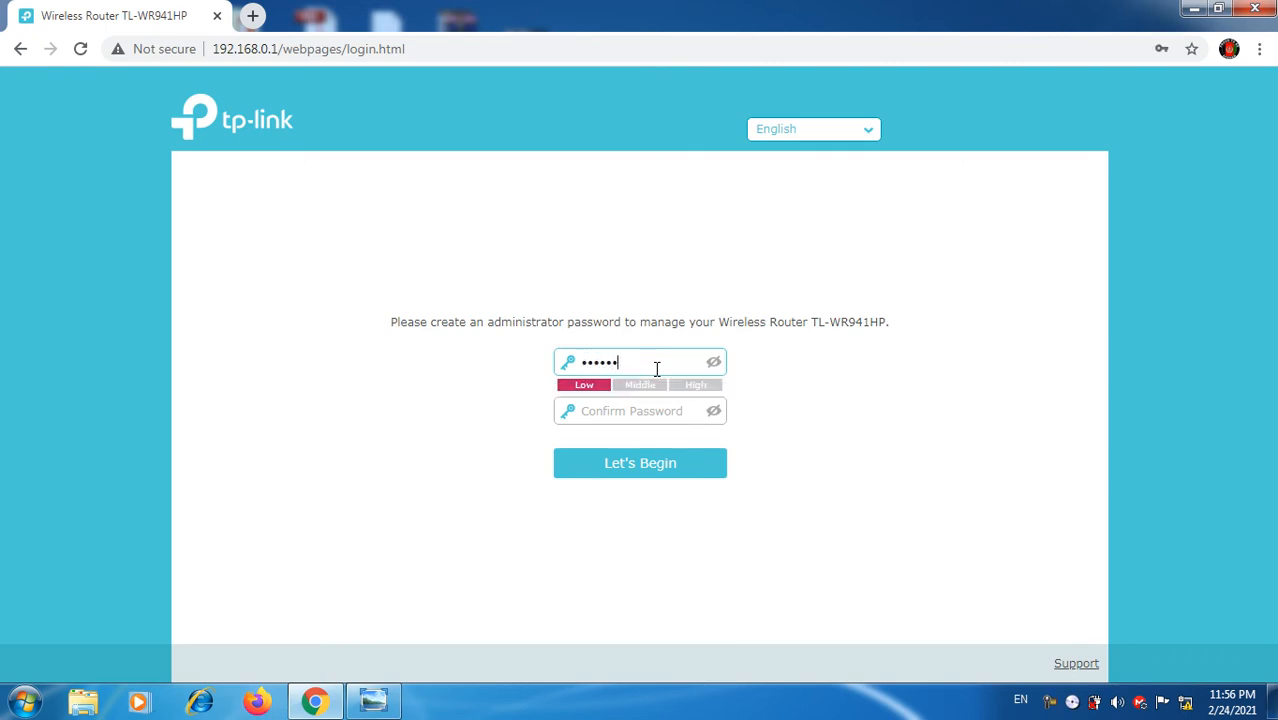
pyautogui.write('••')
pyautogui.click(644, 417)
pyautogui.write('••••••••')
pyautogui.click(646, 481)
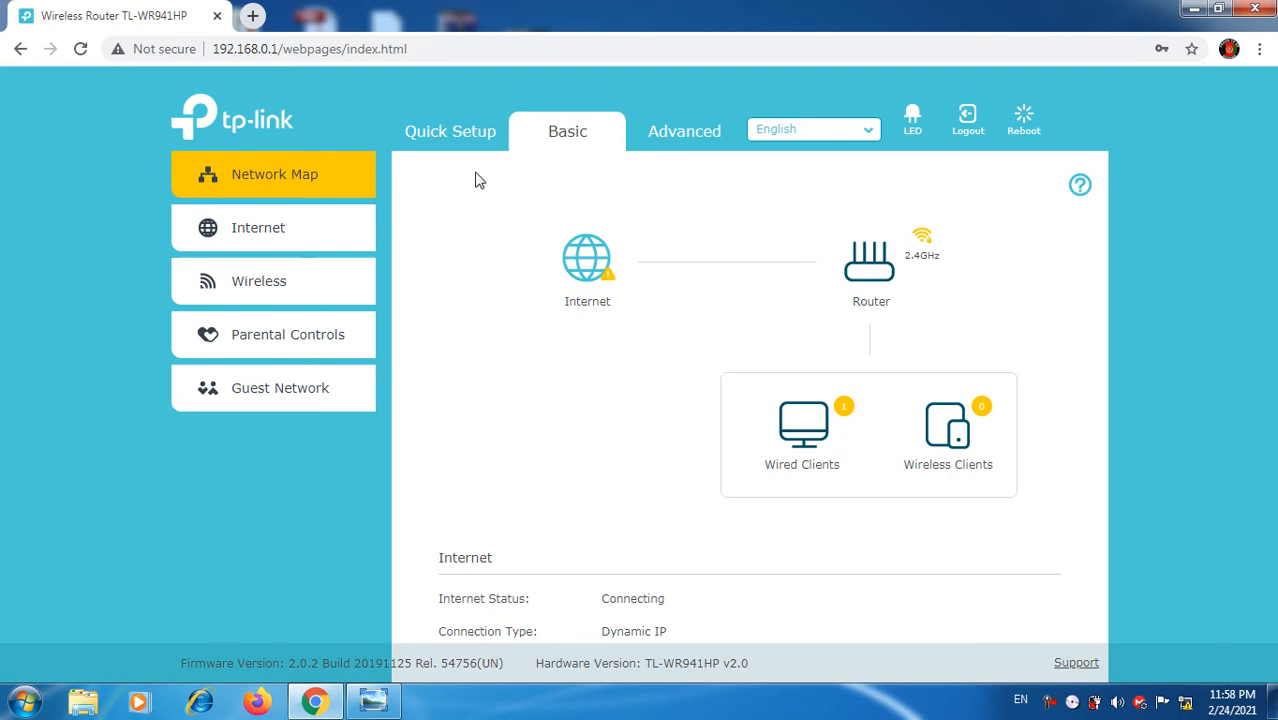
# Step: Go from Quick Setup through Basic to the Advanced Status page and highlight SSID TP-Link_428E
pyautogui.click(449, 139)
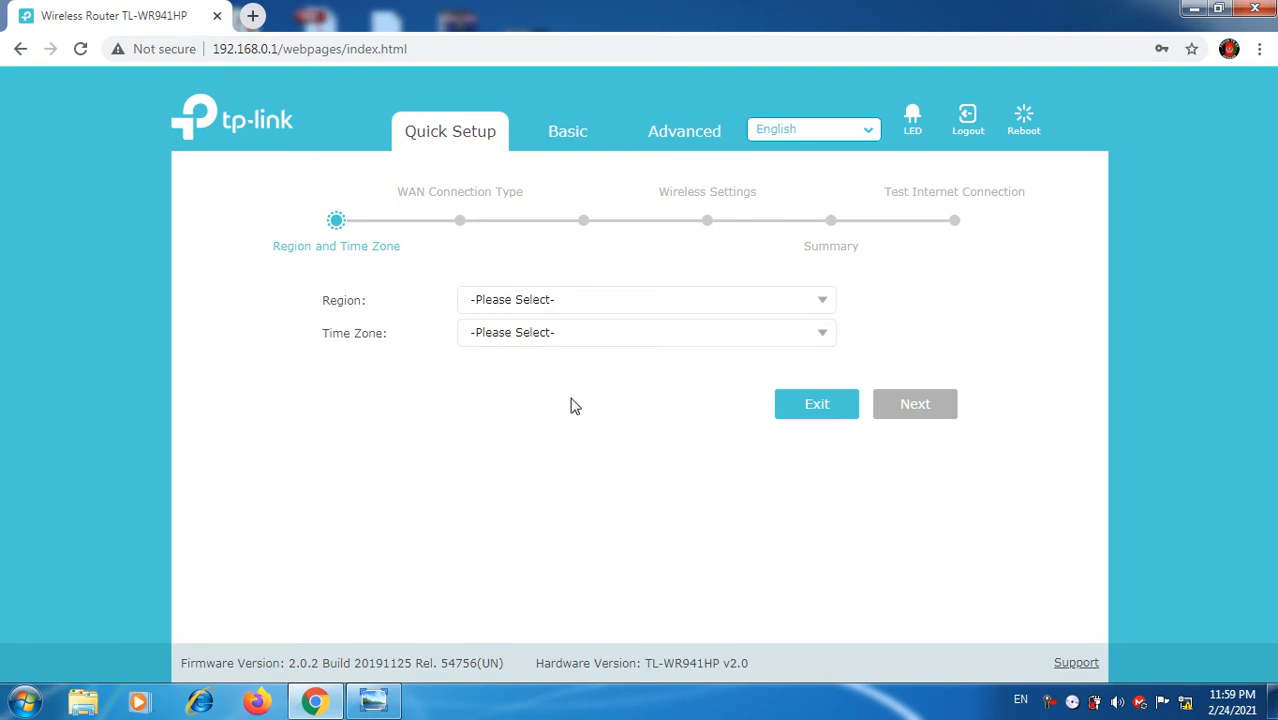
pyautogui.click(566, 136)
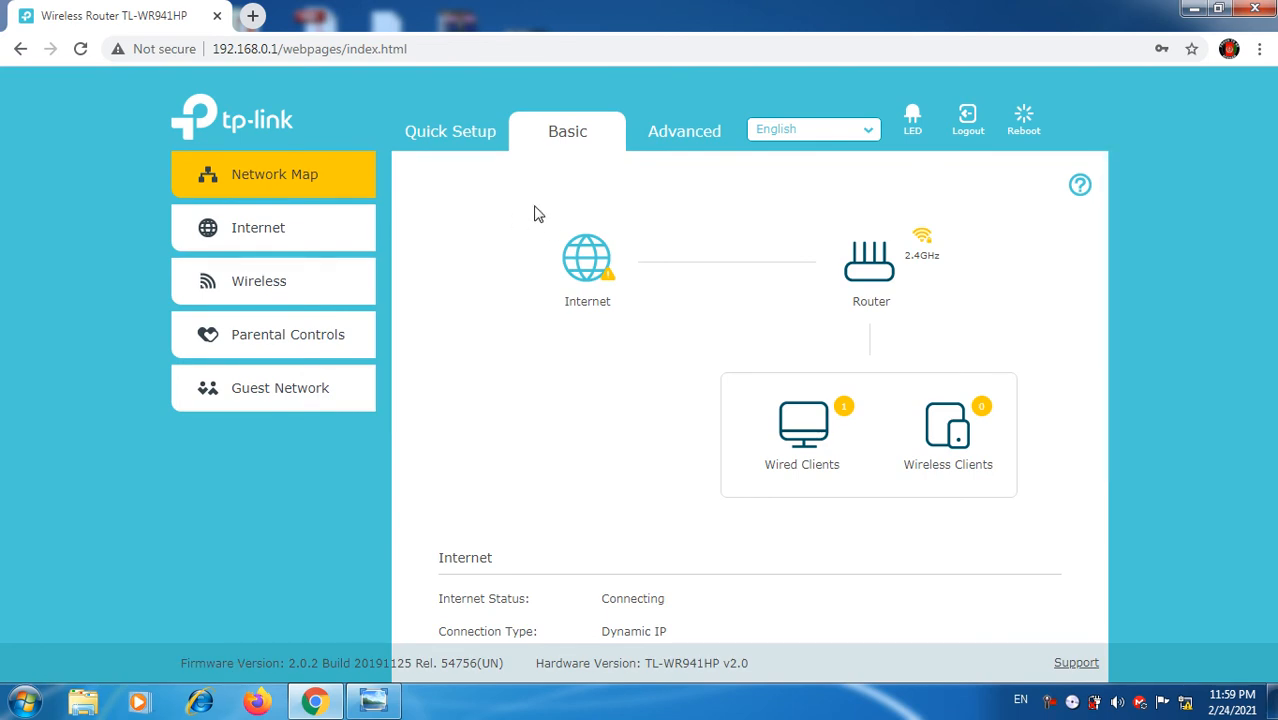
pyautogui.click(672, 140)
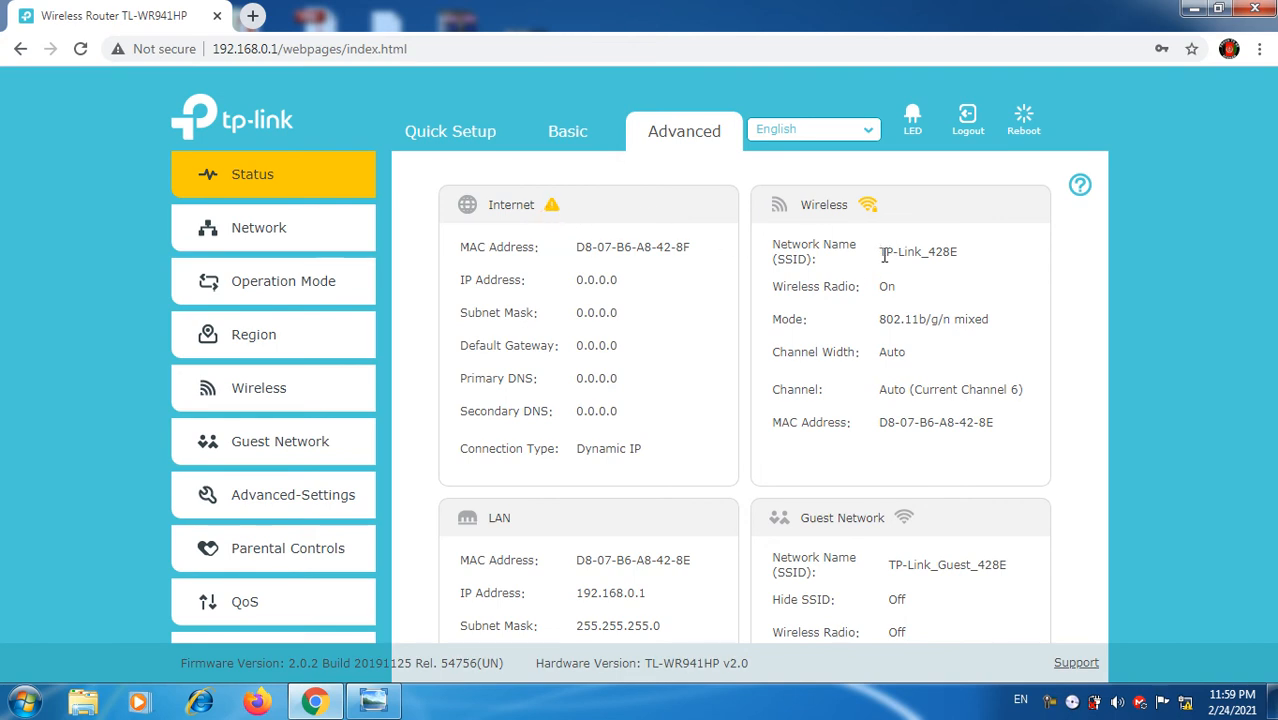
pyautogui.moveTo(881, 255); pyautogui.dragTo(969, 251)
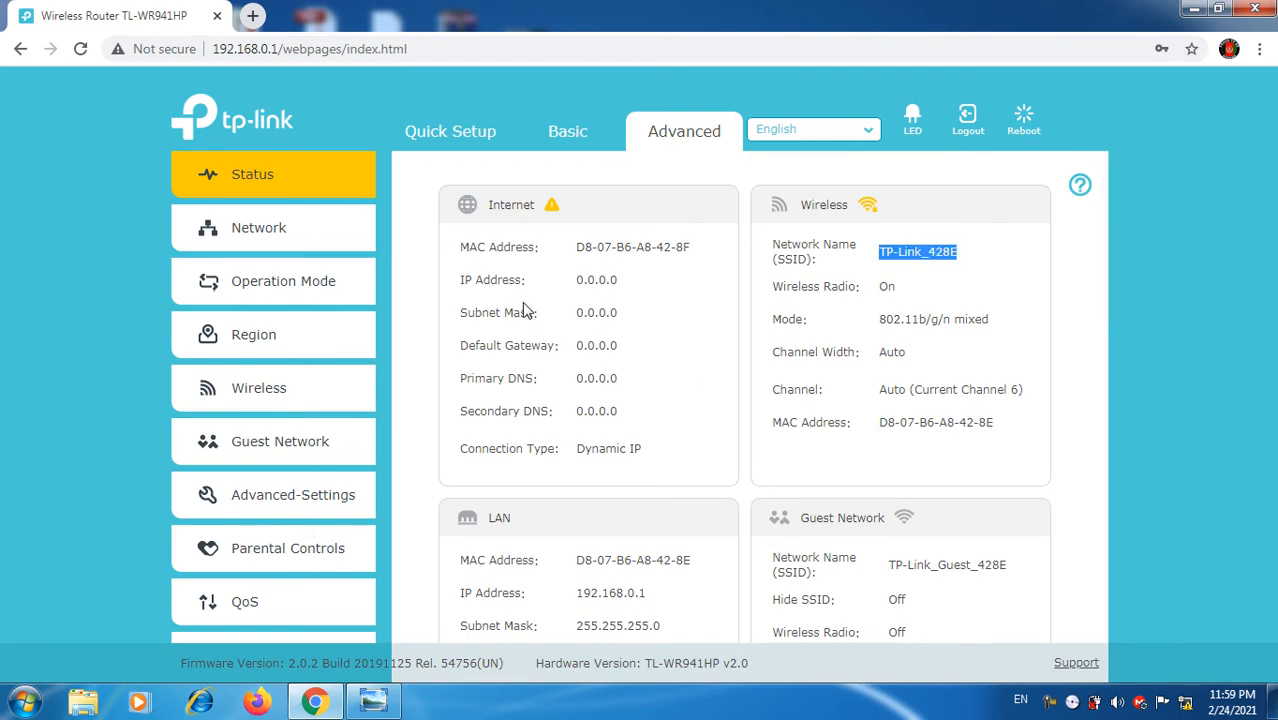
pyautogui.click(501, 356)
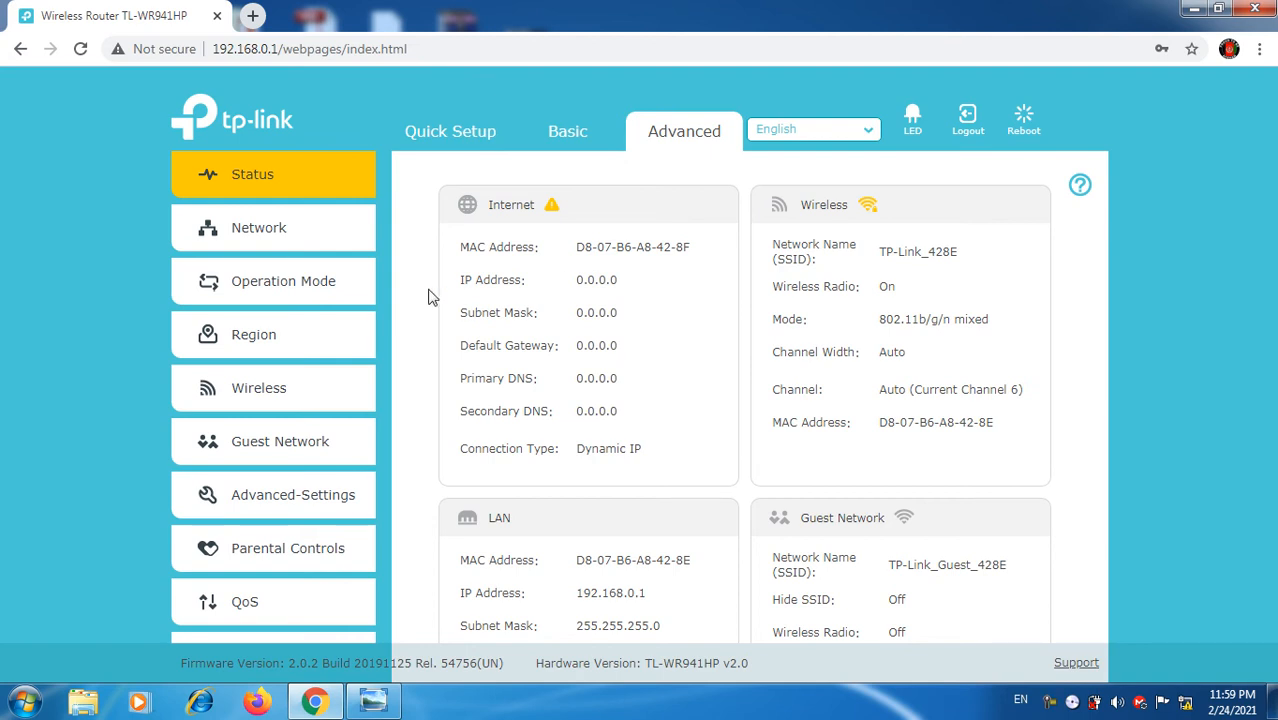
# Step: Open Network > Internet and switch the connection type to Static IP
pyautogui.click(254, 231)
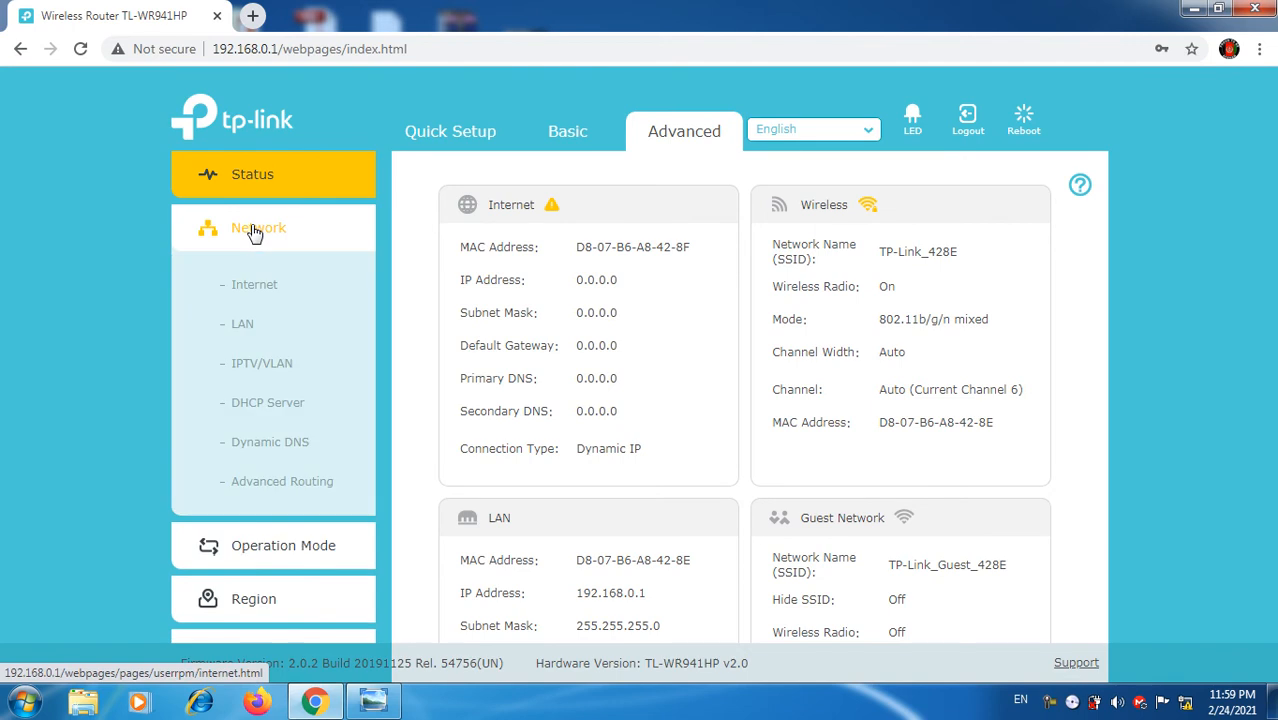
pyautogui.click(254, 289)
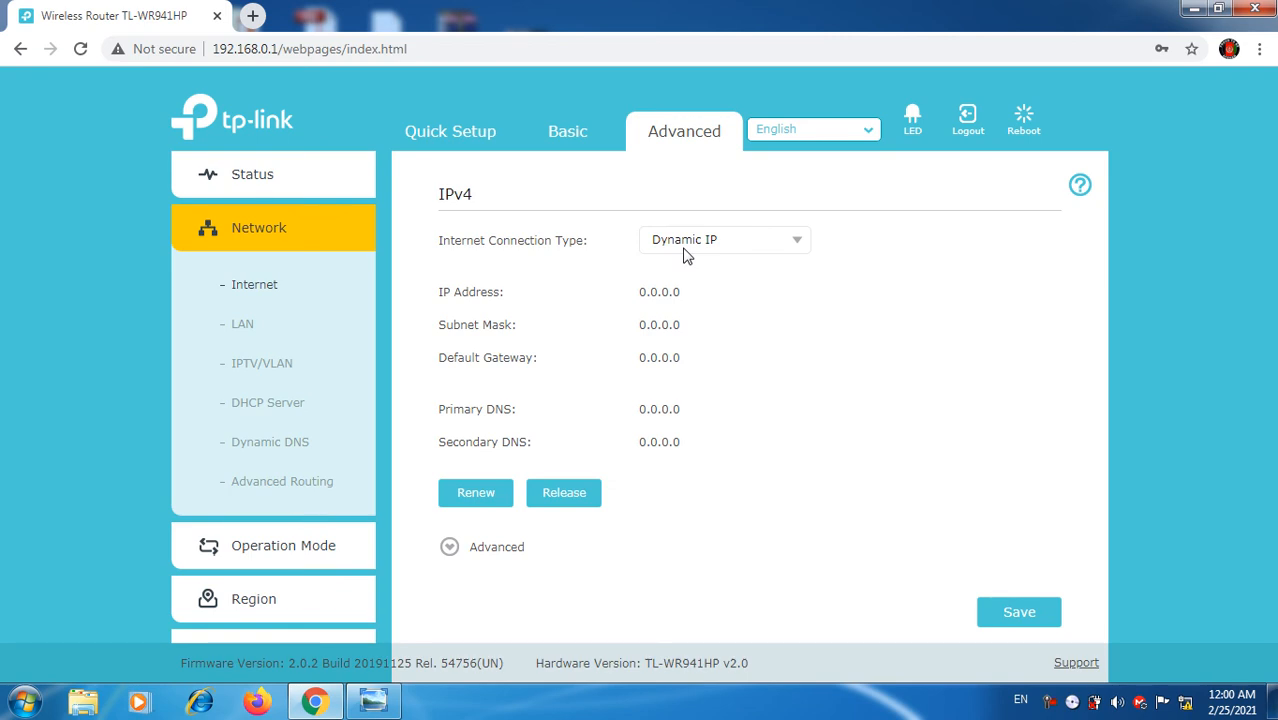
pyautogui.click(743, 238)
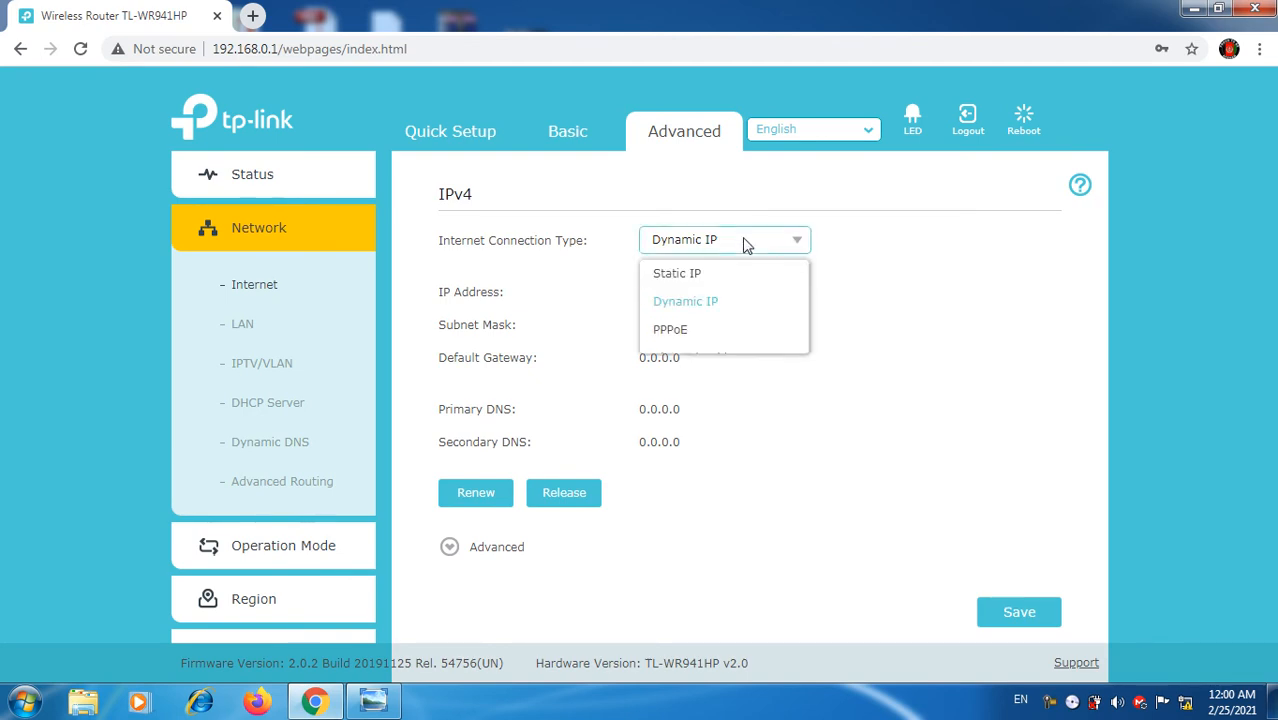
pyautogui.click(713, 310)
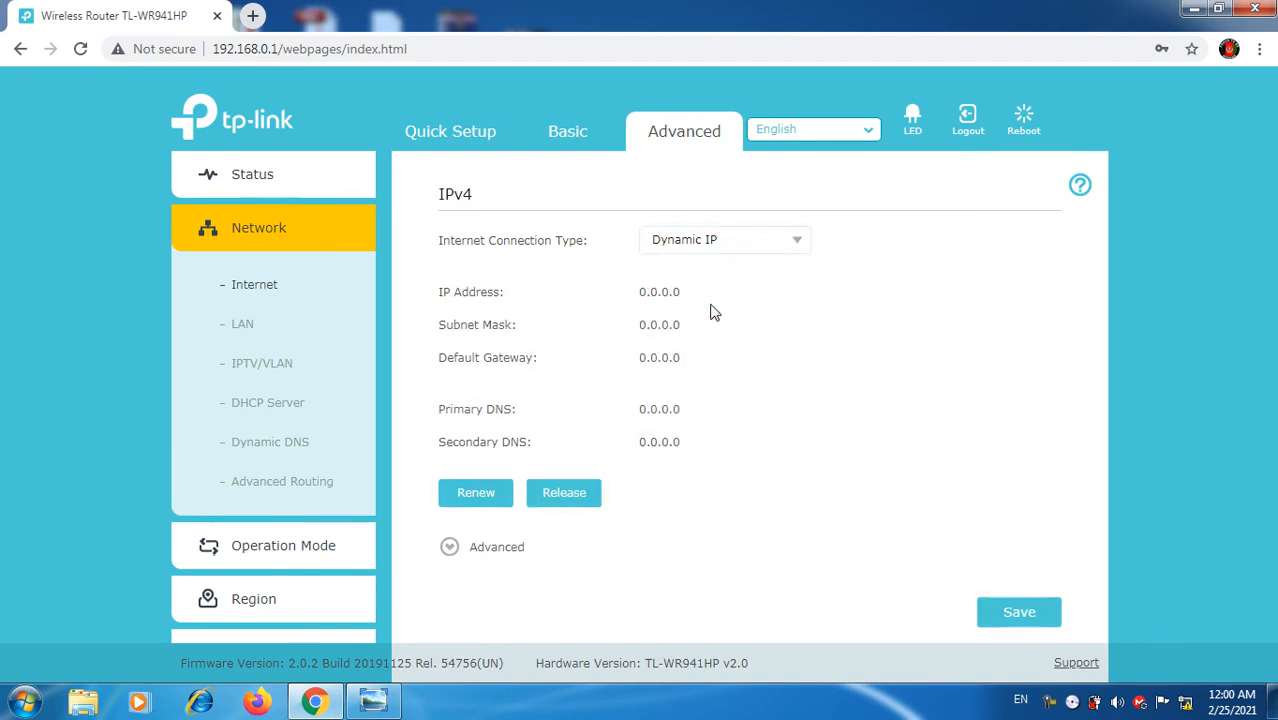
pyautogui.click(724, 241)
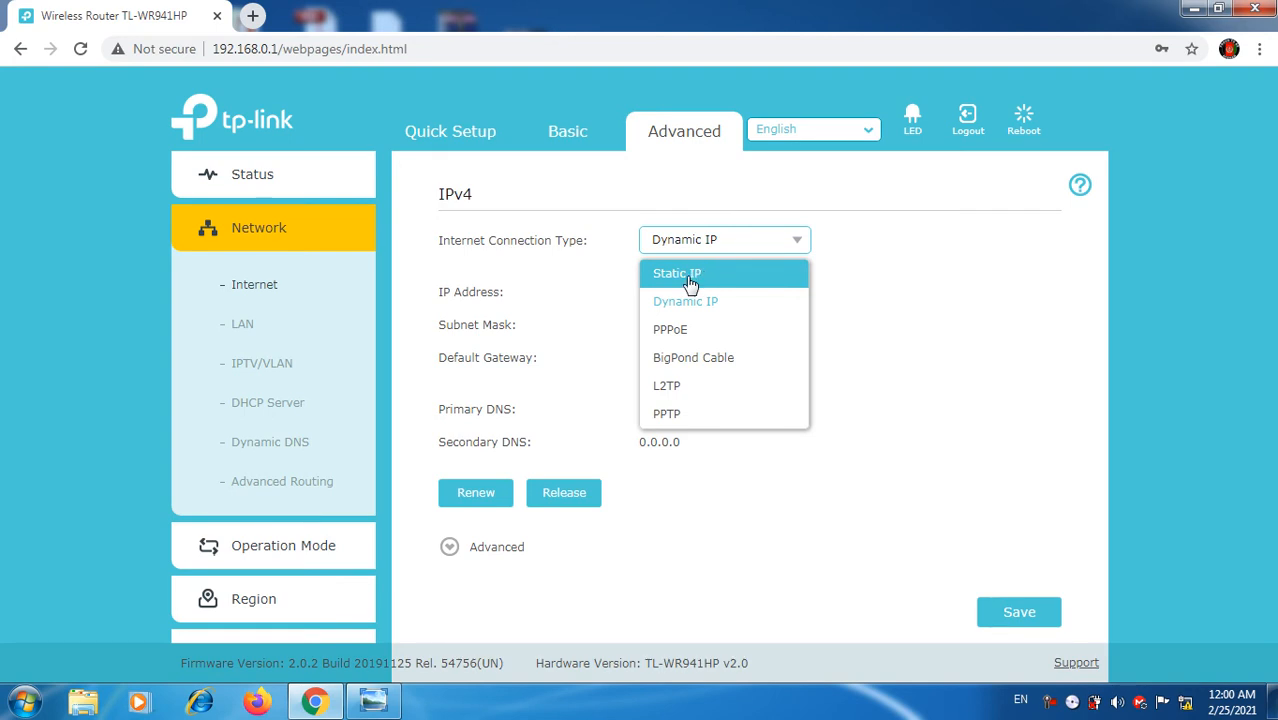
pyautogui.click(689, 280)
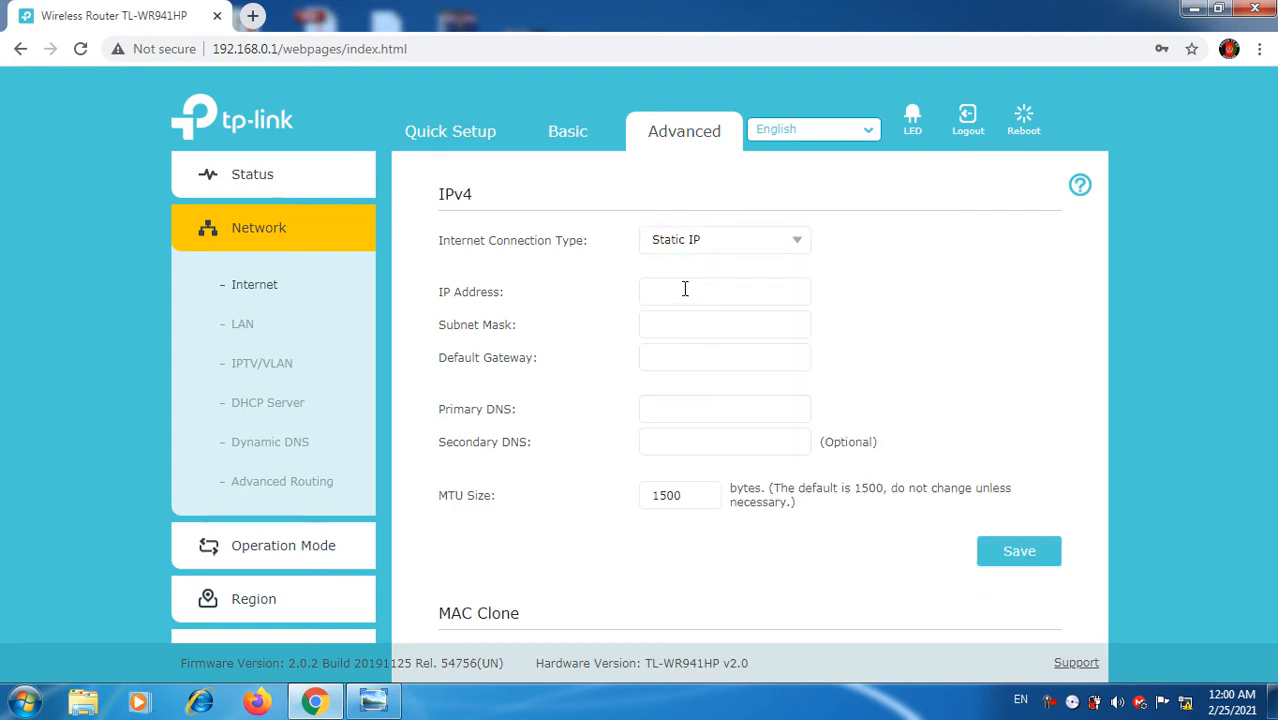
# Step: Enter WAN IP 172.20.6.14, mask 255.255.255.0 and gateway 172.20.6.254
pyautogui.click(684, 291)
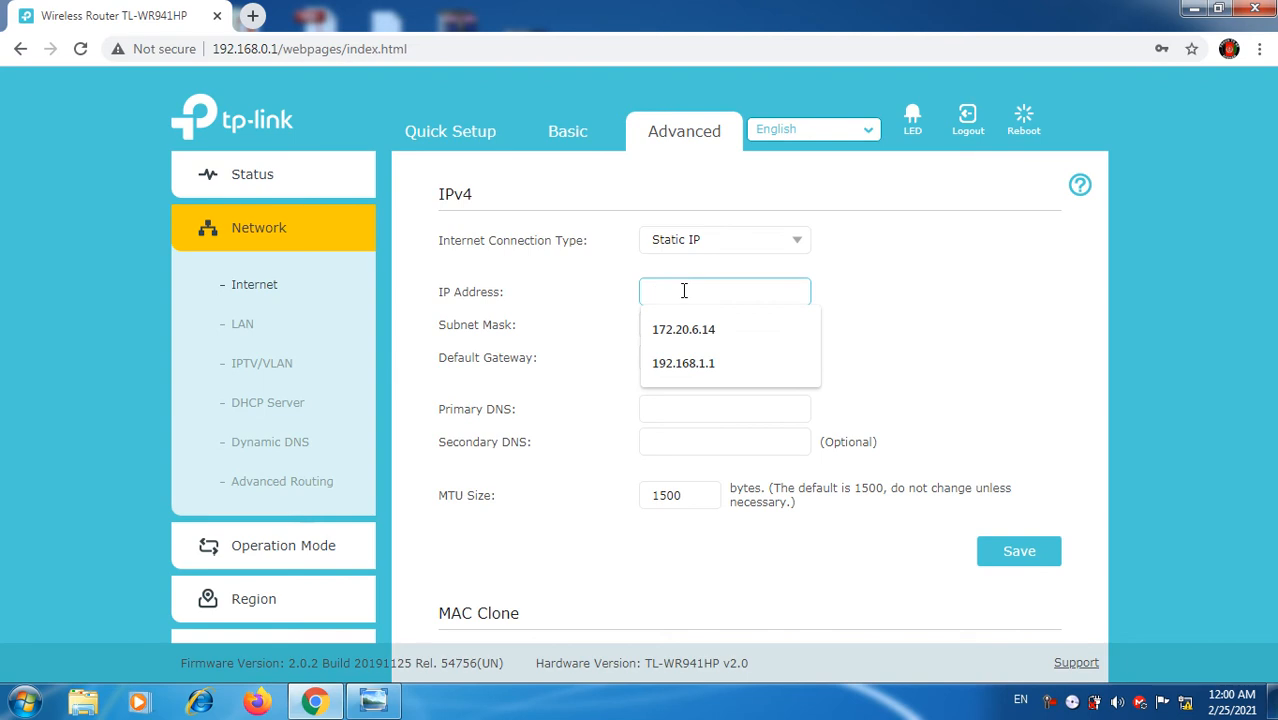
pyautogui.write('172')
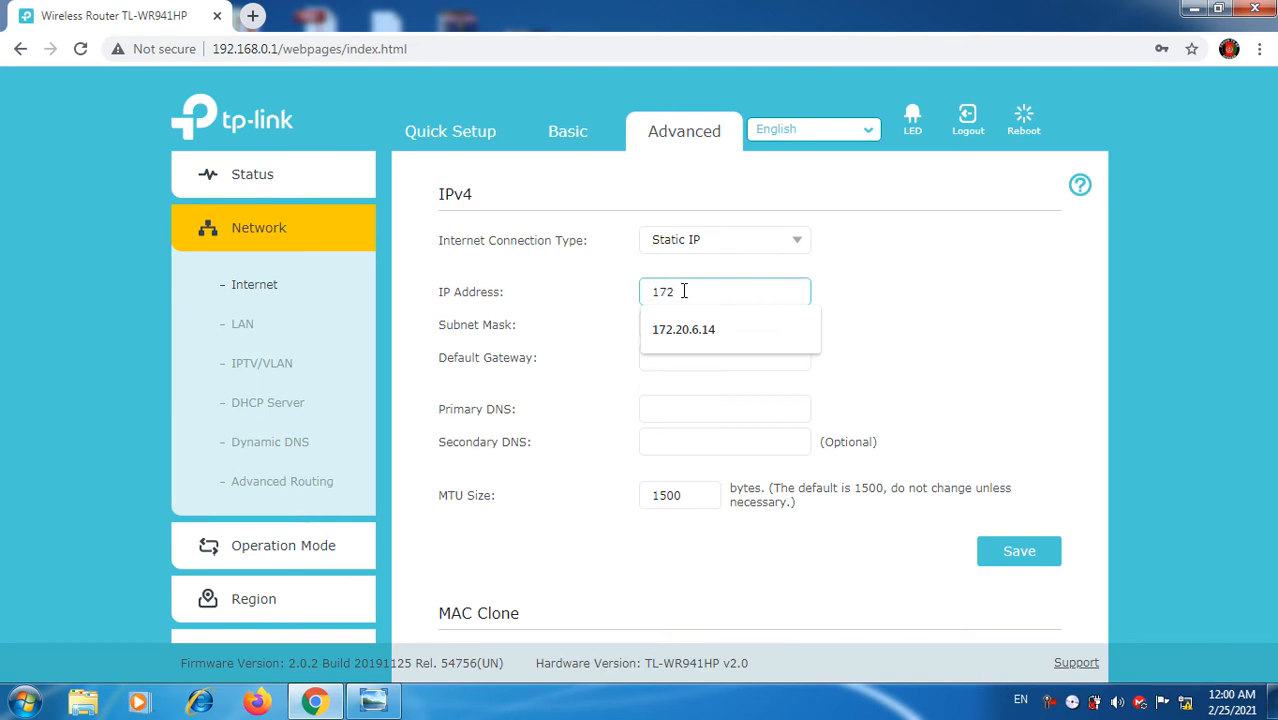
pyautogui.write('.20.6.14')
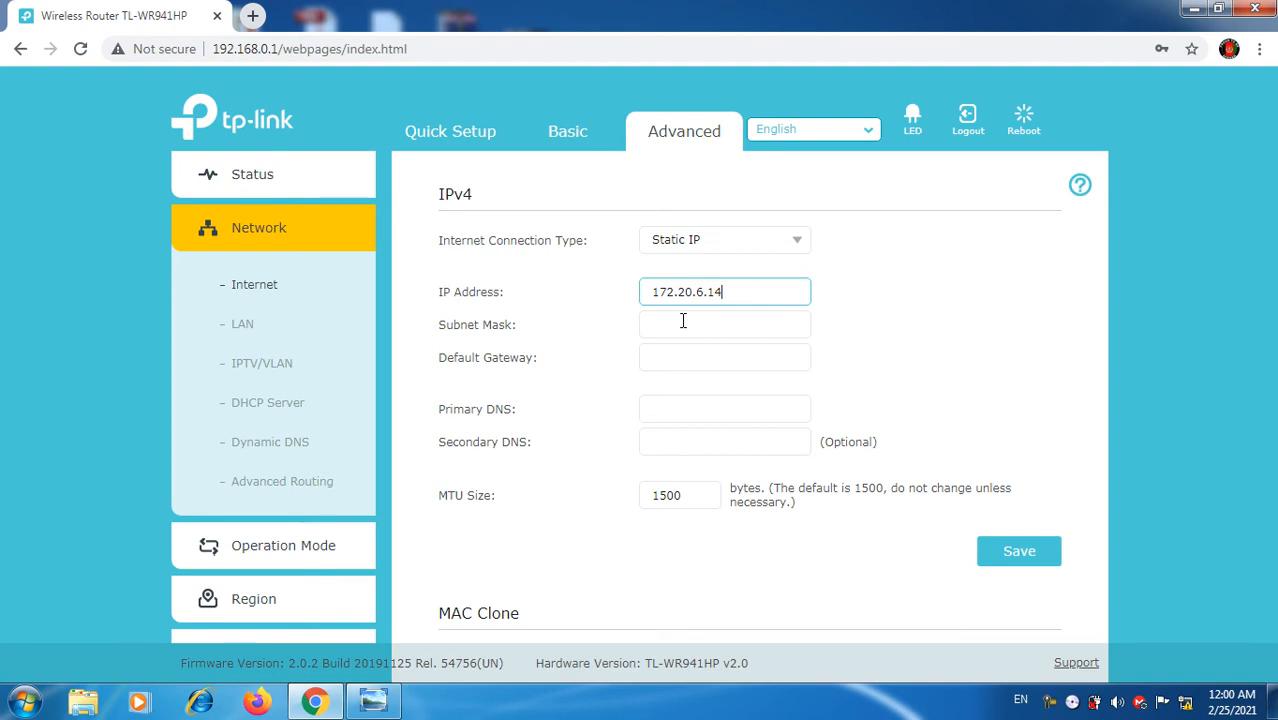
pyautogui.click(683, 321)
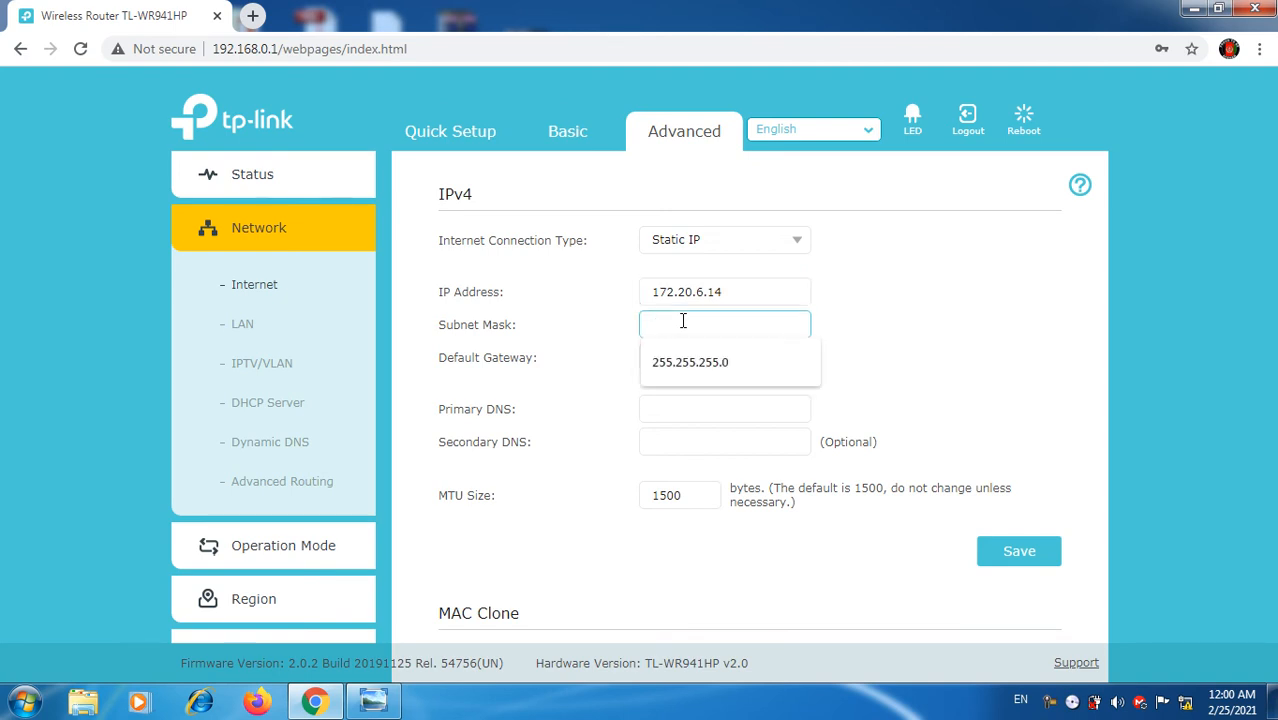
pyautogui.write('255.255.255.0')
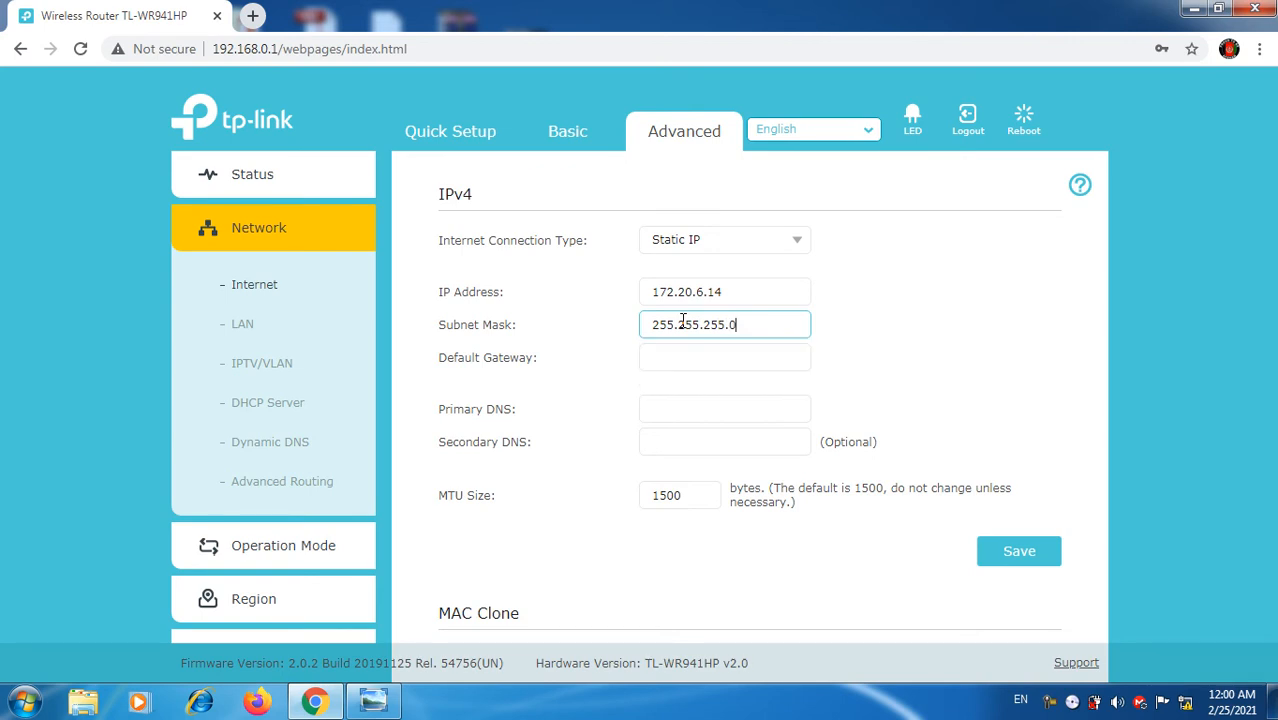
pyautogui.click(677, 361)
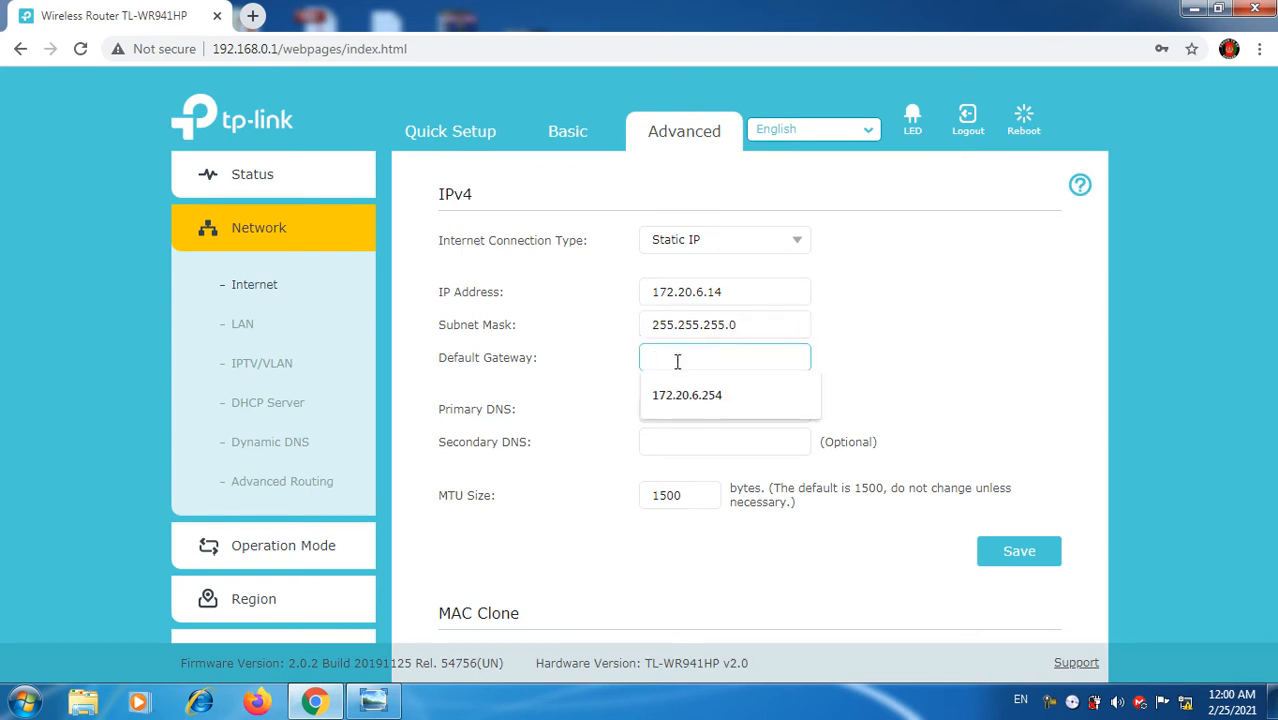
pyautogui.write('172.20.6.254')
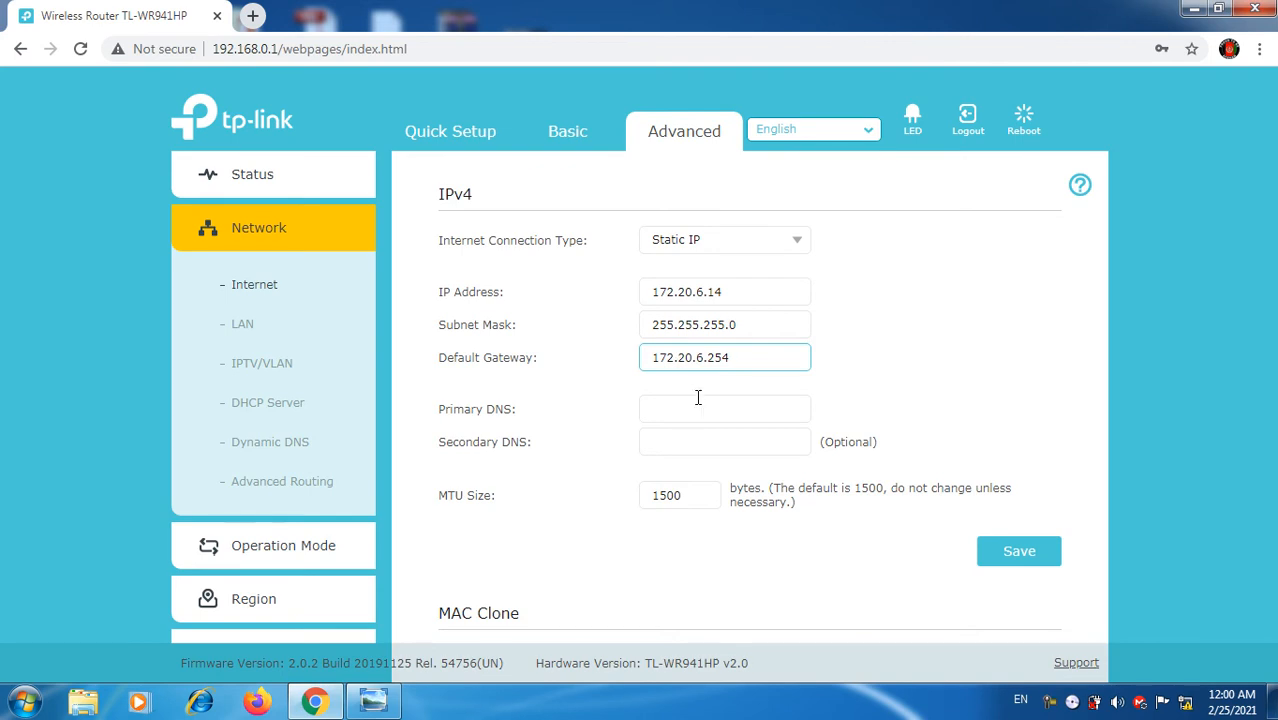
# Step: Enter DNS servers 10.10.6.5 and 8.8.8.8, save, and bring up the LAN settings page
pyautogui.click(702, 410)
pyautogui.write('1')
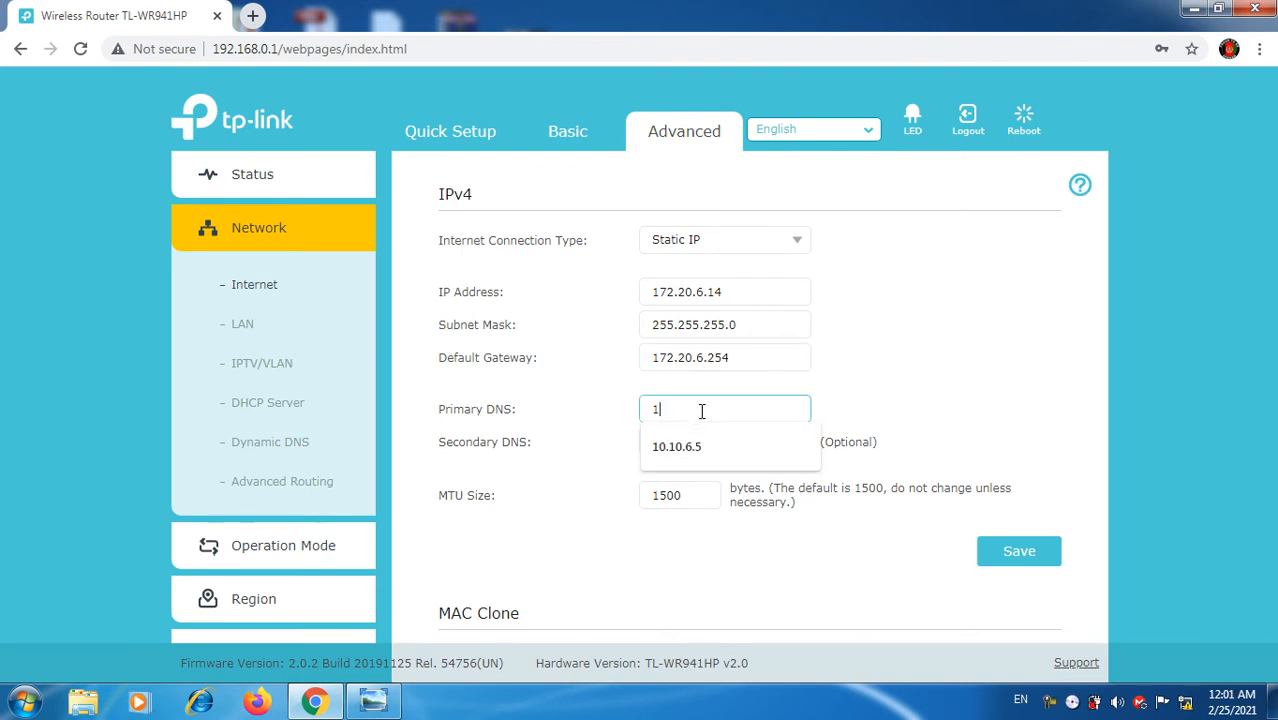
pyautogui.write('0.10.6.5')
pyautogui.click(702, 441)
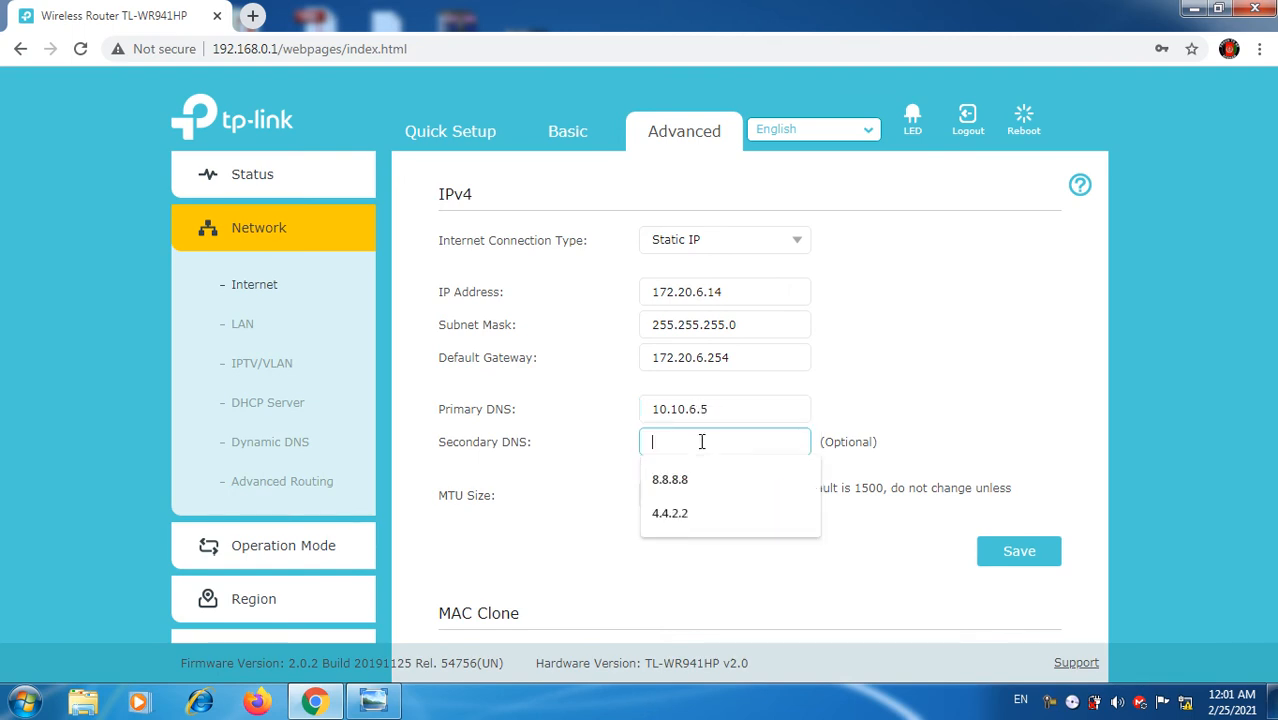
pyautogui.write('8/8')
pyautogui.press('BackSpace')
pyautogui.press('BackSpace')
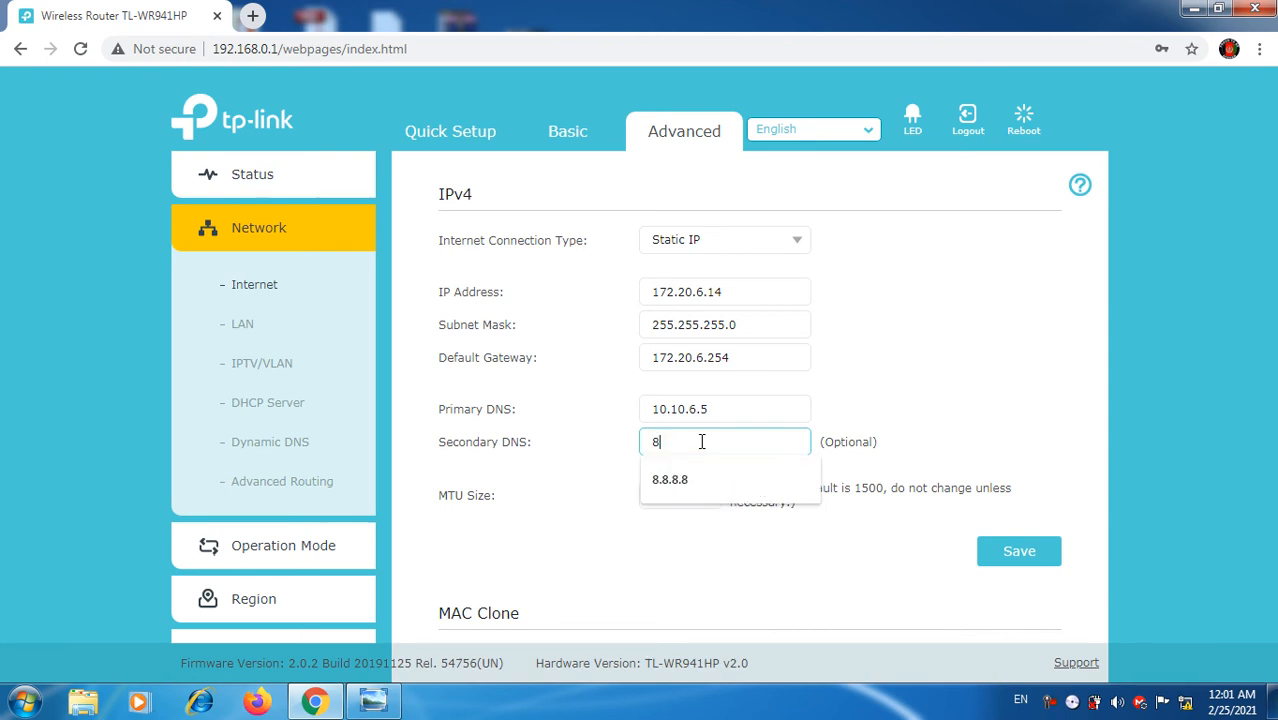
pyautogui.write('.8.8.8')
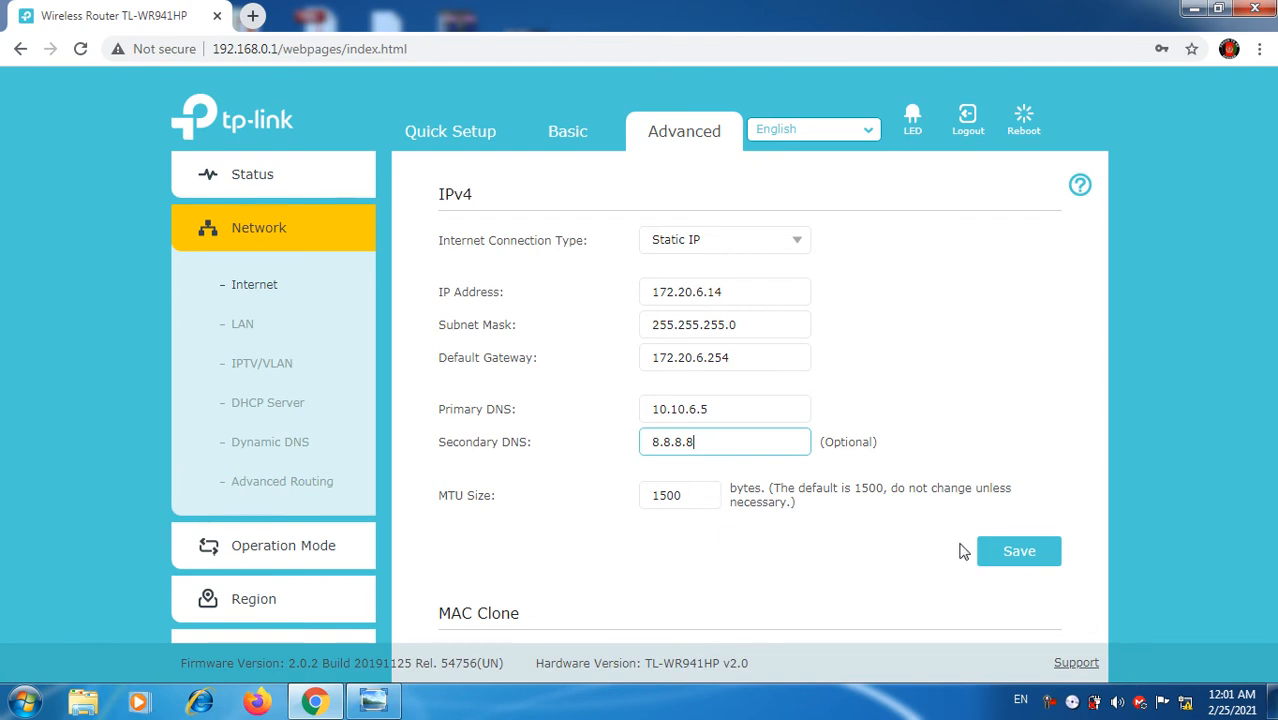
pyautogui.click(1003, 558)
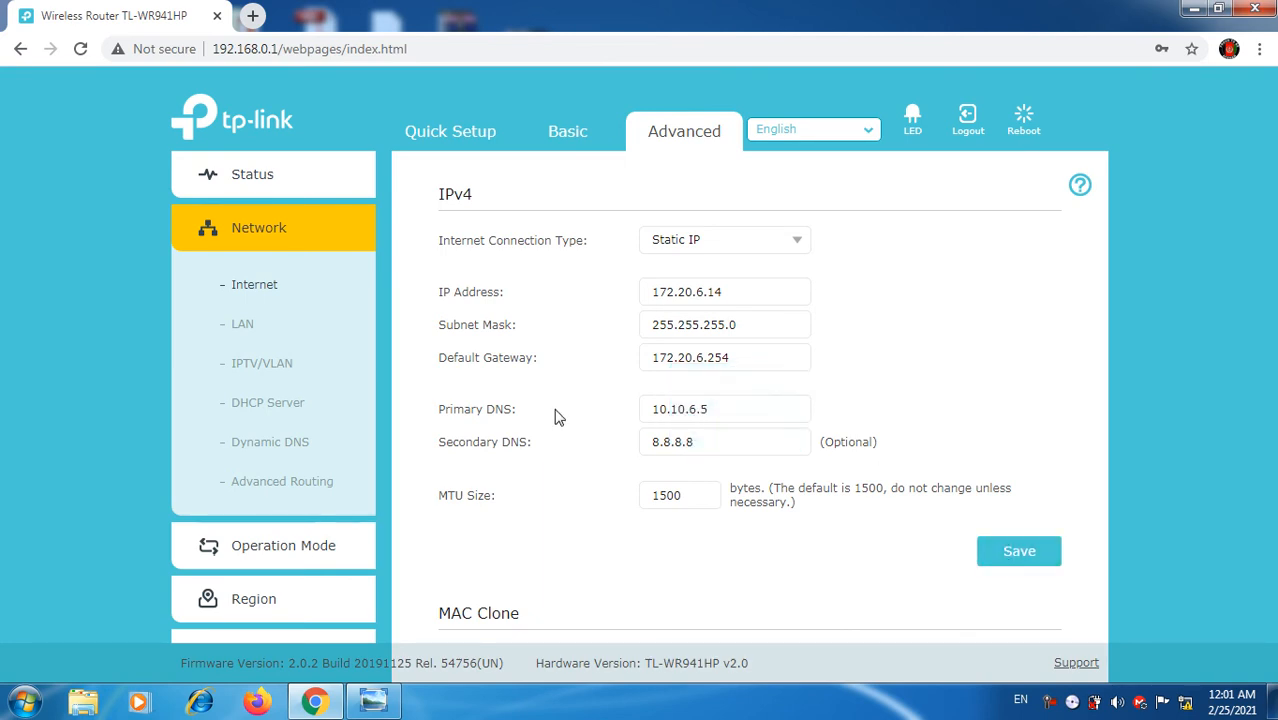
pyautogui.click(238, 326)
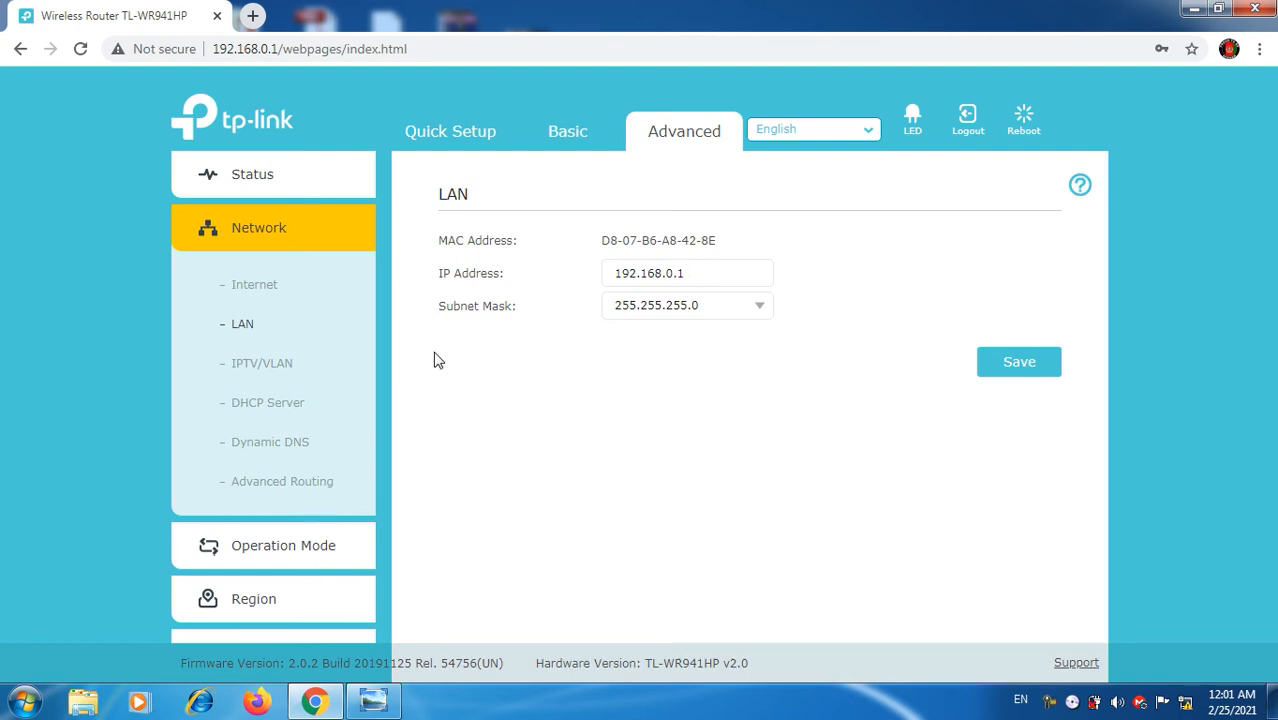
# Step: In DHCP Server, set the address pool to 192.168.0.51–192.168.0.250
pyautogui.click(249, 412)
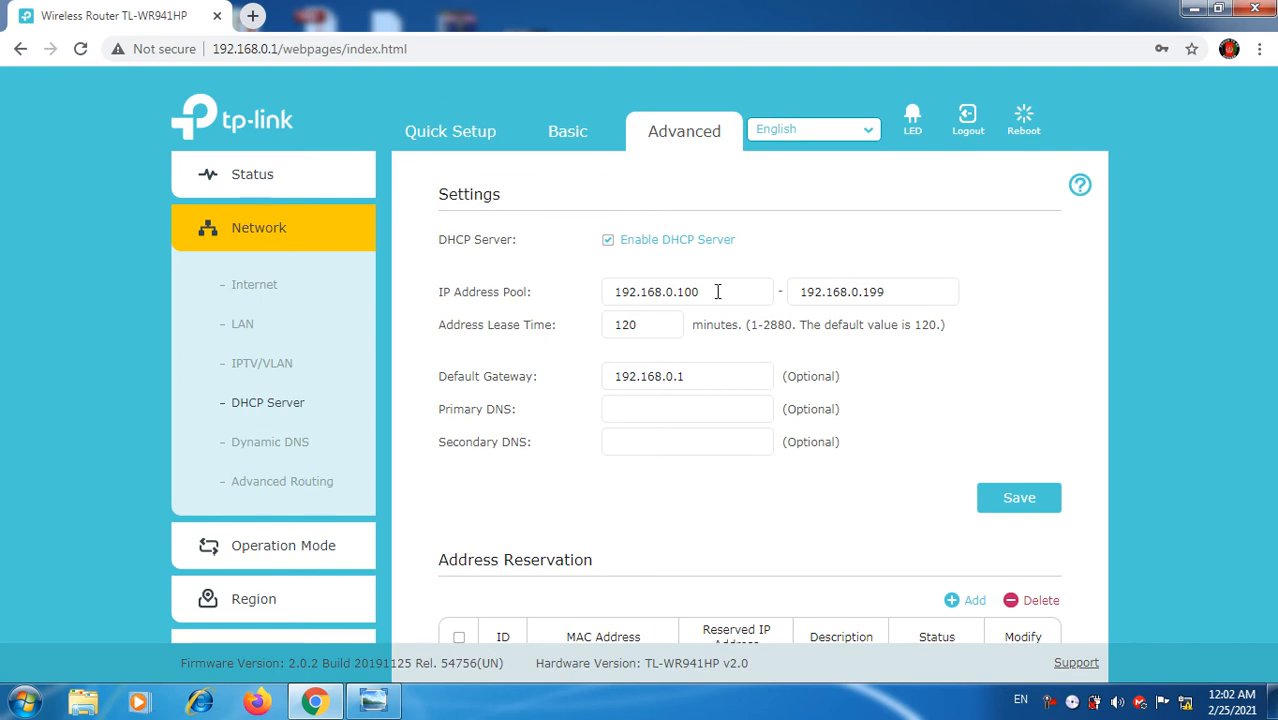
pyautogui.click(717, 291)
pyautogui.press('BackSpace')
pyautogui.press('BackSpace')
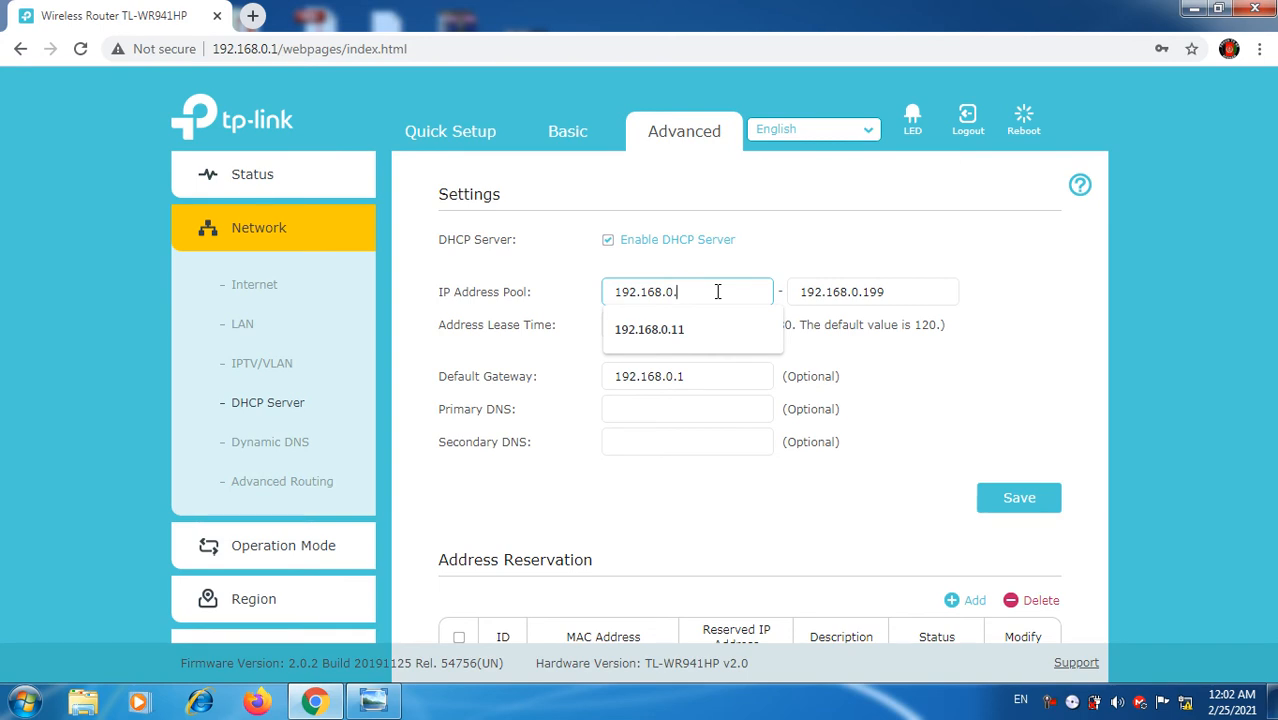
pyautogui.write('51')
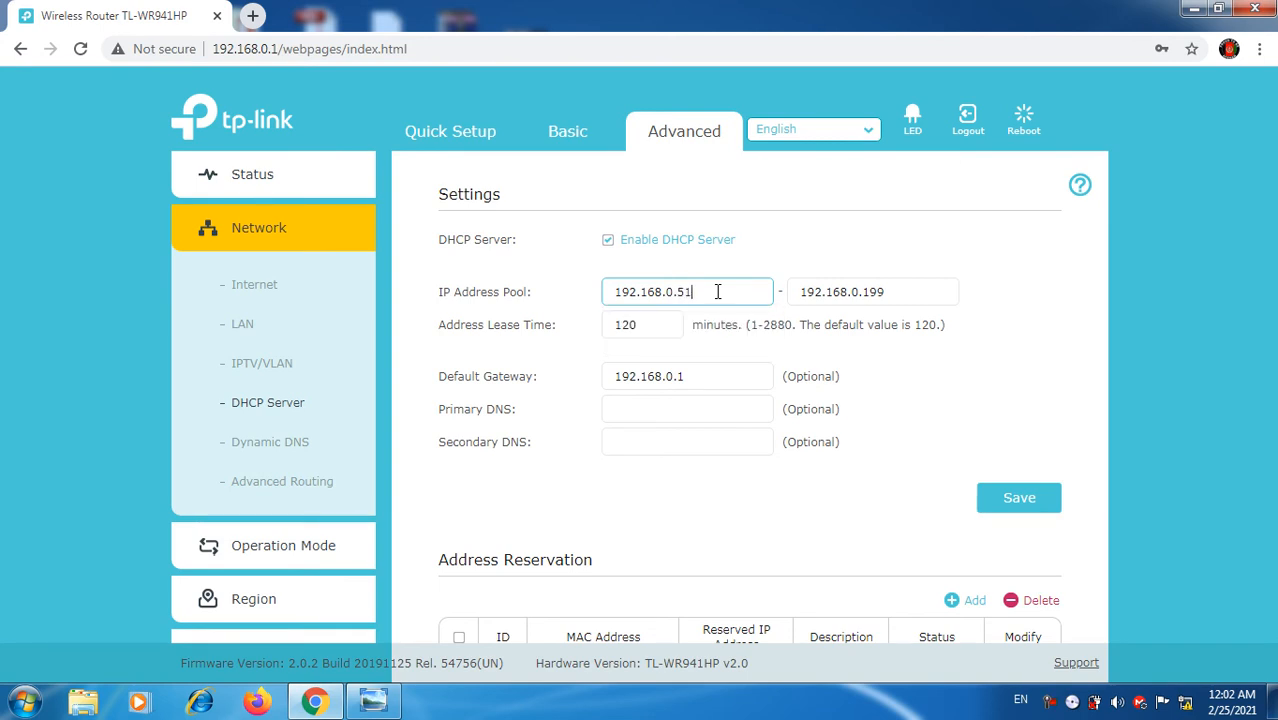
pyautogui.click(929, 292)
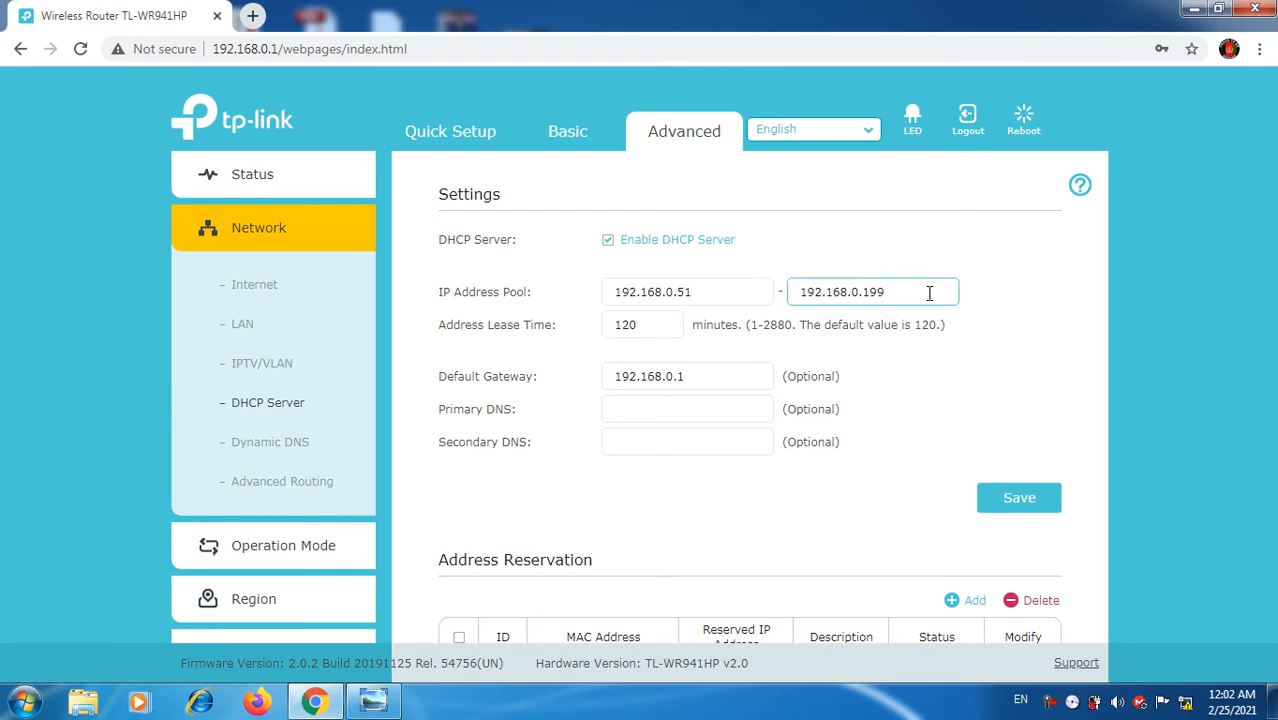
pyautogui.press('BackSpace')
pyautogui.write('2')
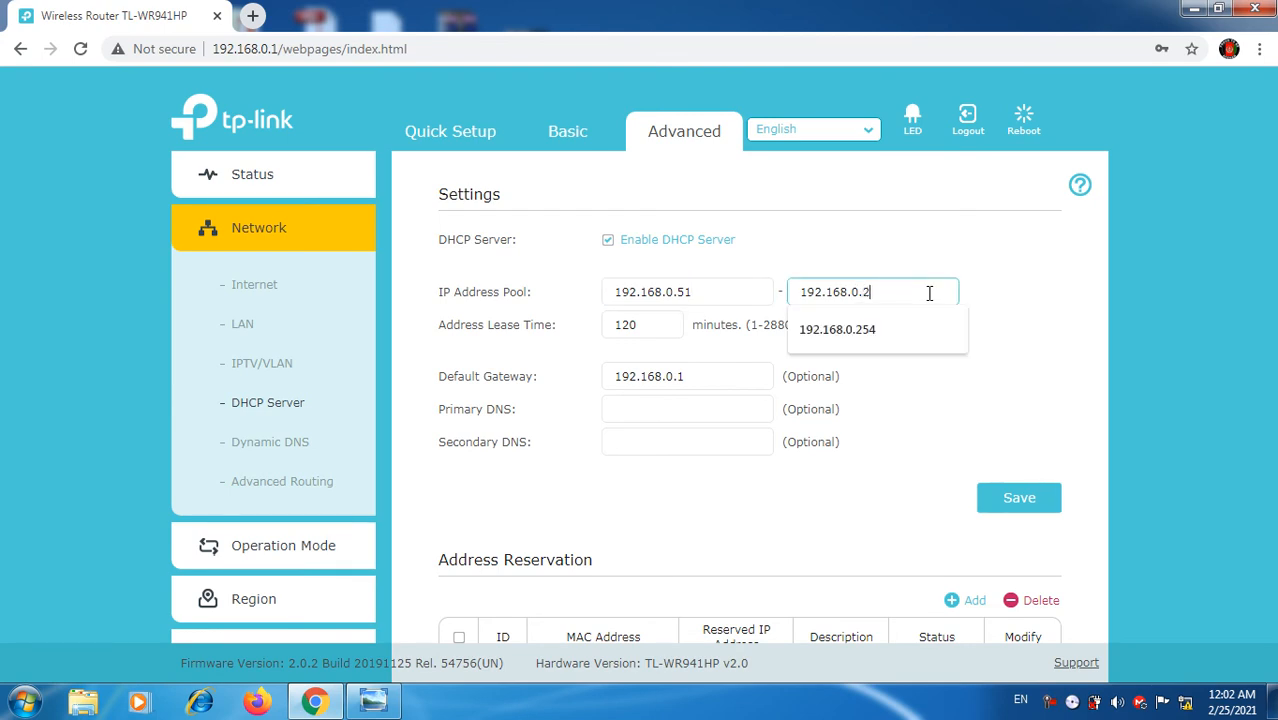
pyautogui.write('50')
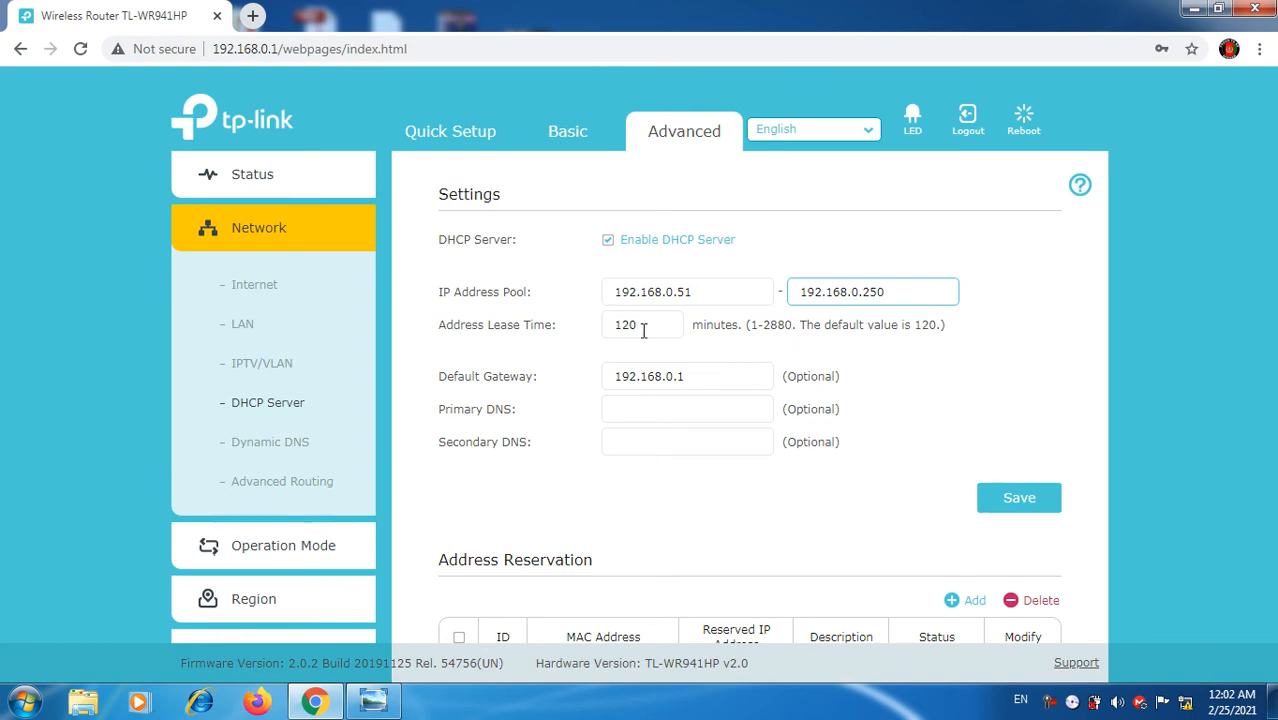
# Step: Change the address lease time from 120 to 2880 minutes and save
pyautogui.click(660, 324)
pyautogui.moveTo(660, 324); pyautogui.dragTo(605, 324)
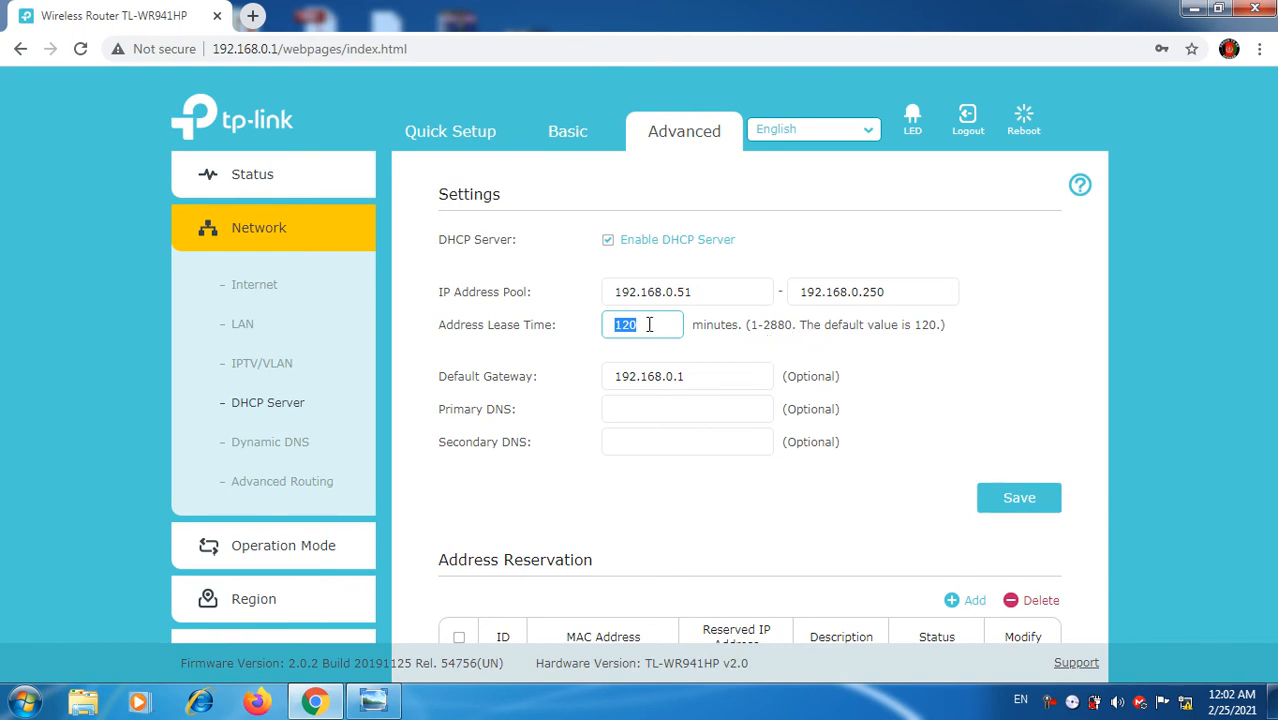
pyautogui.write('2888')
pyautogui.write('0')
pyautogui.click(991, 510)
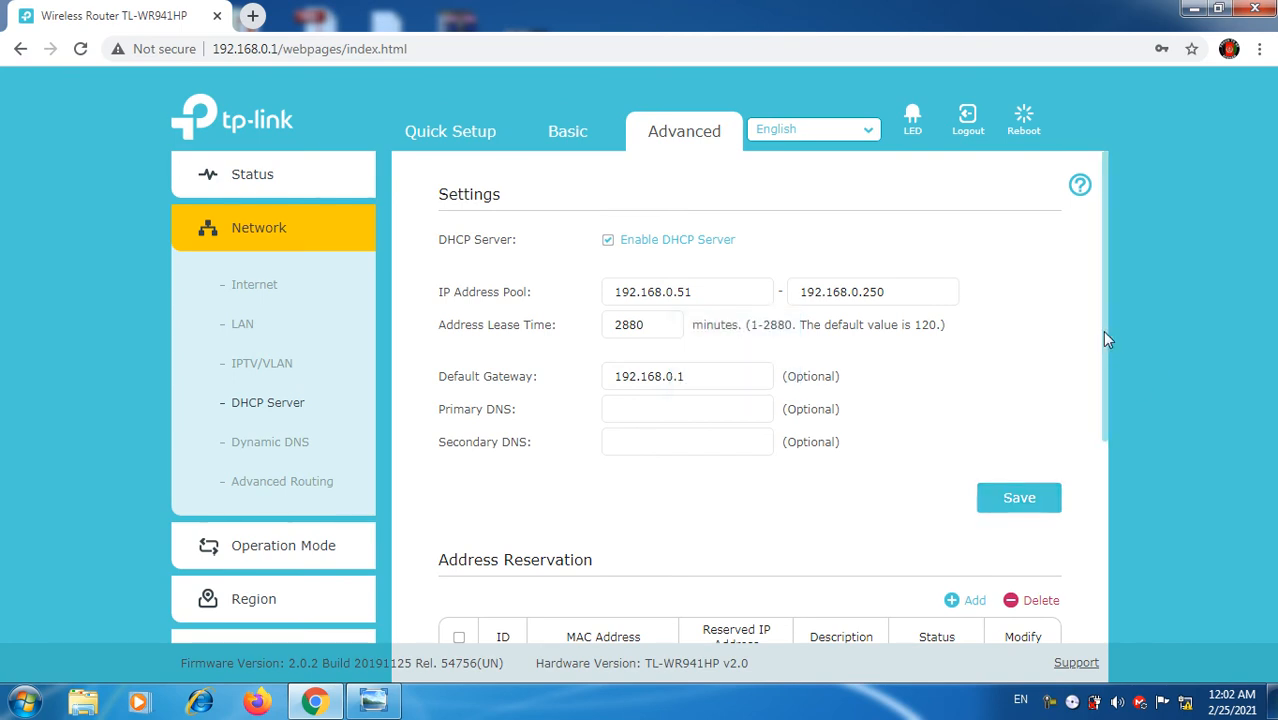
# Step: Scroll down to the empty Address Reservation list and the DHCP Client List showing 0 clients
pyautogui.scroll(-3, 1110, 490)
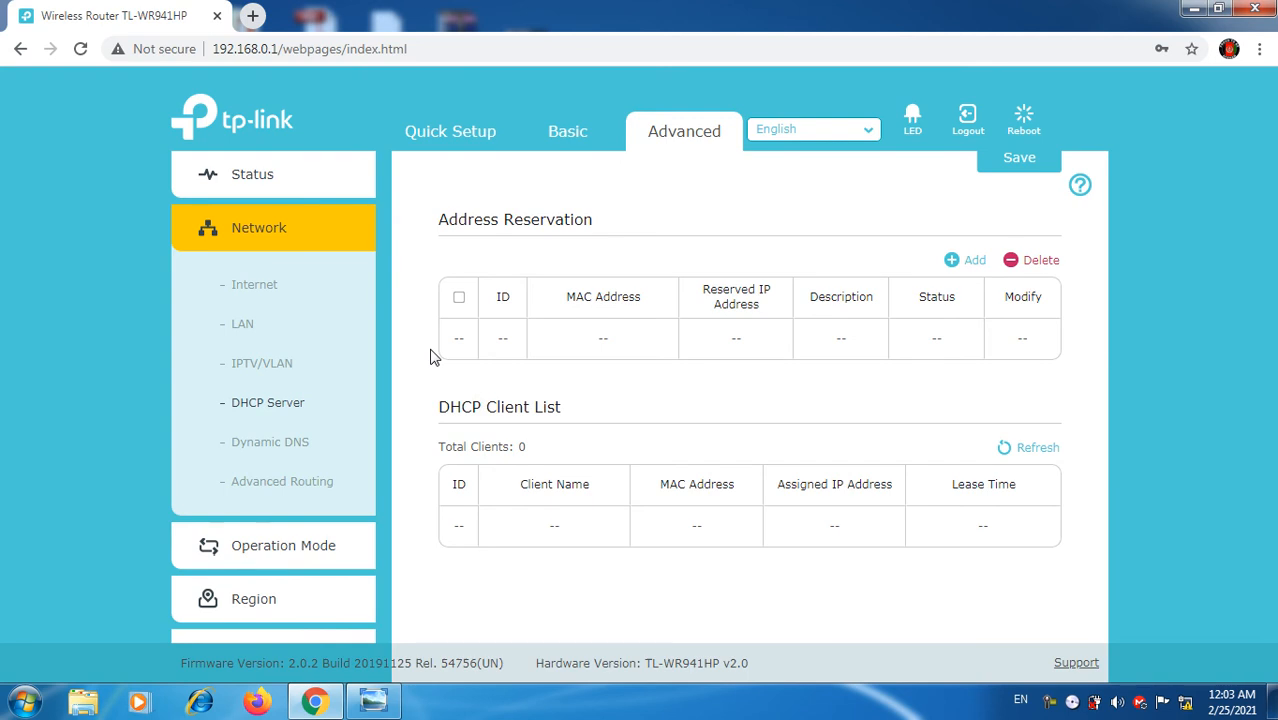
# Step: In Wireless Settings, change the SSID to MyWifi, enter a new wireless password, and save
pyautogui.click(278, 232)
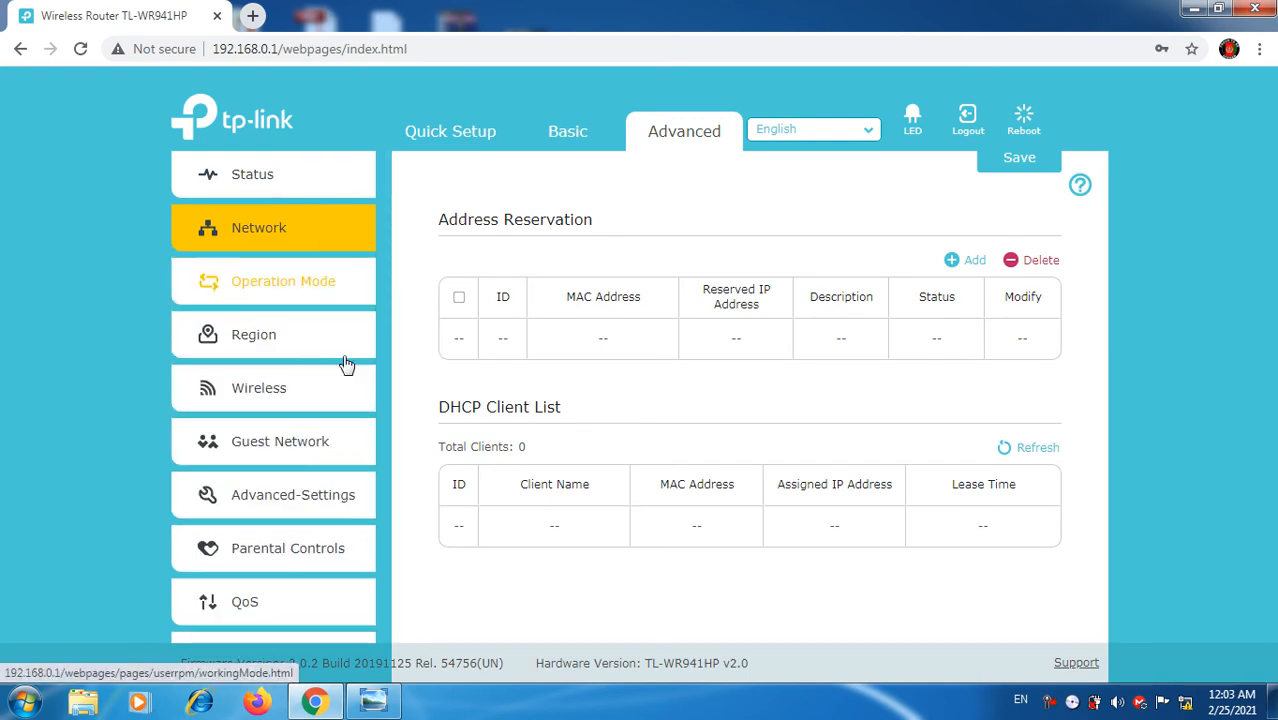
pyautogui.click(277, 398)
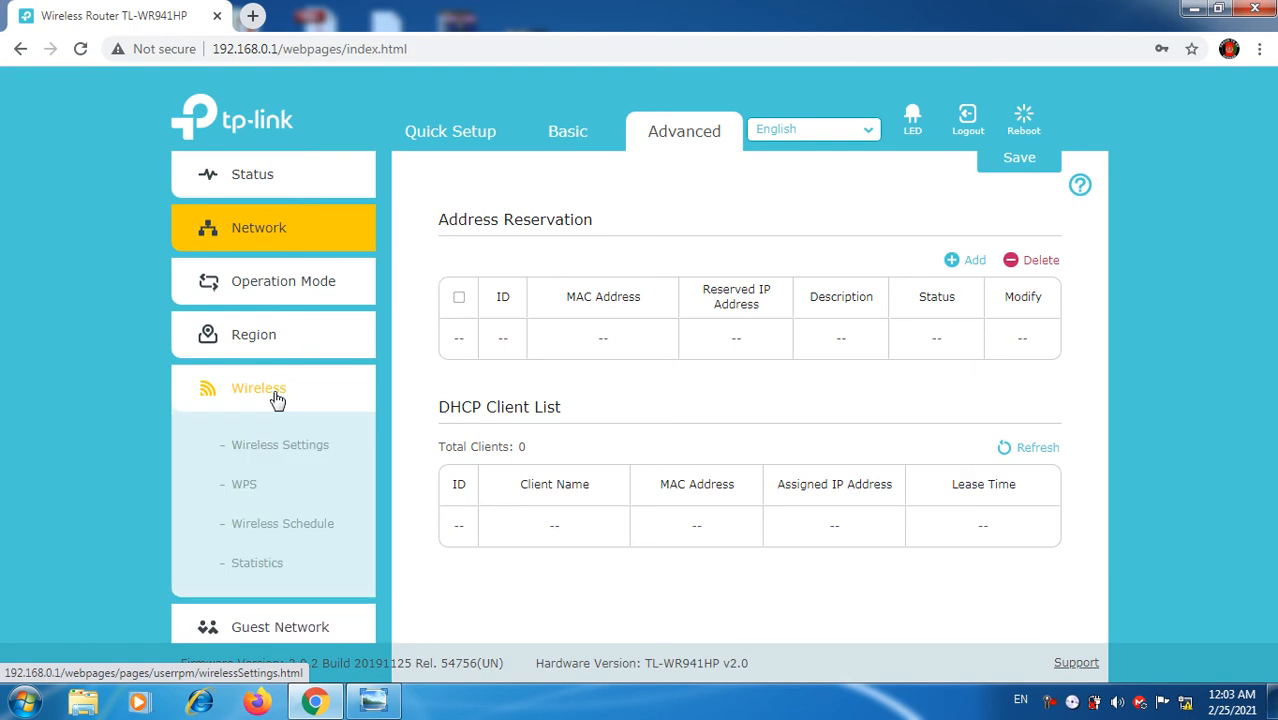
pyautogui.click(287, 443)
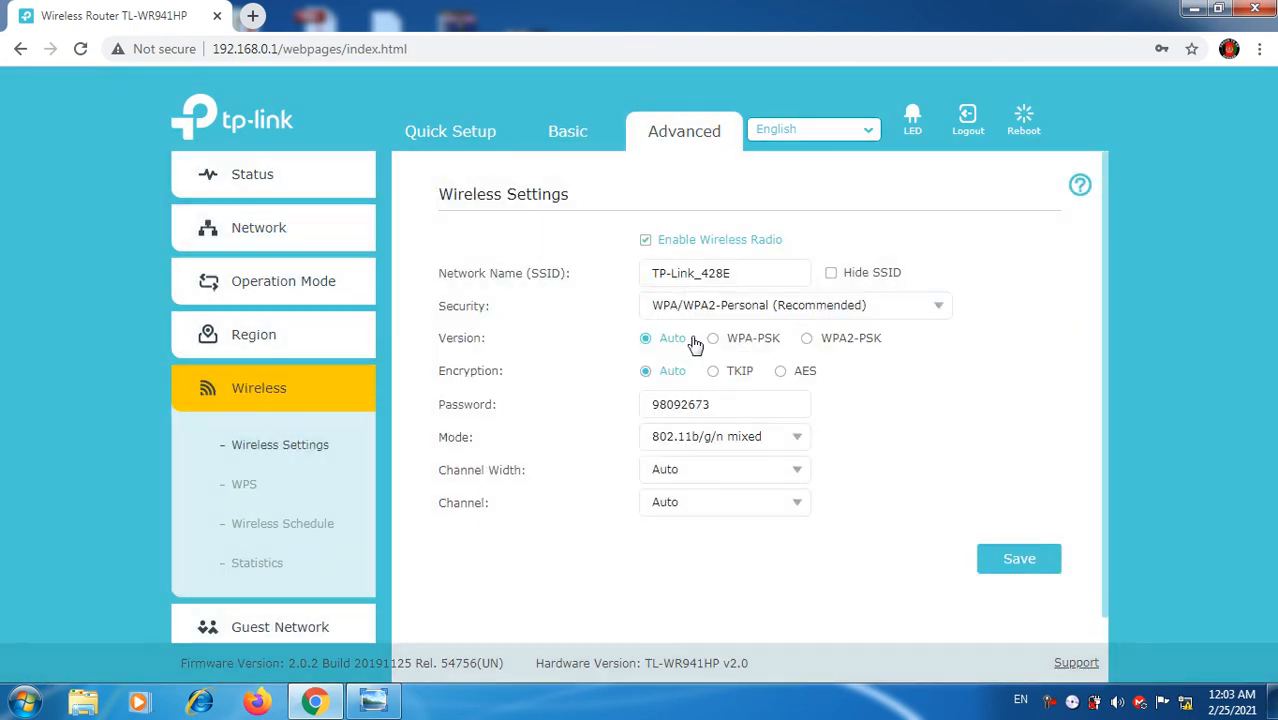
pyautogui.tripleClick(759, 274)
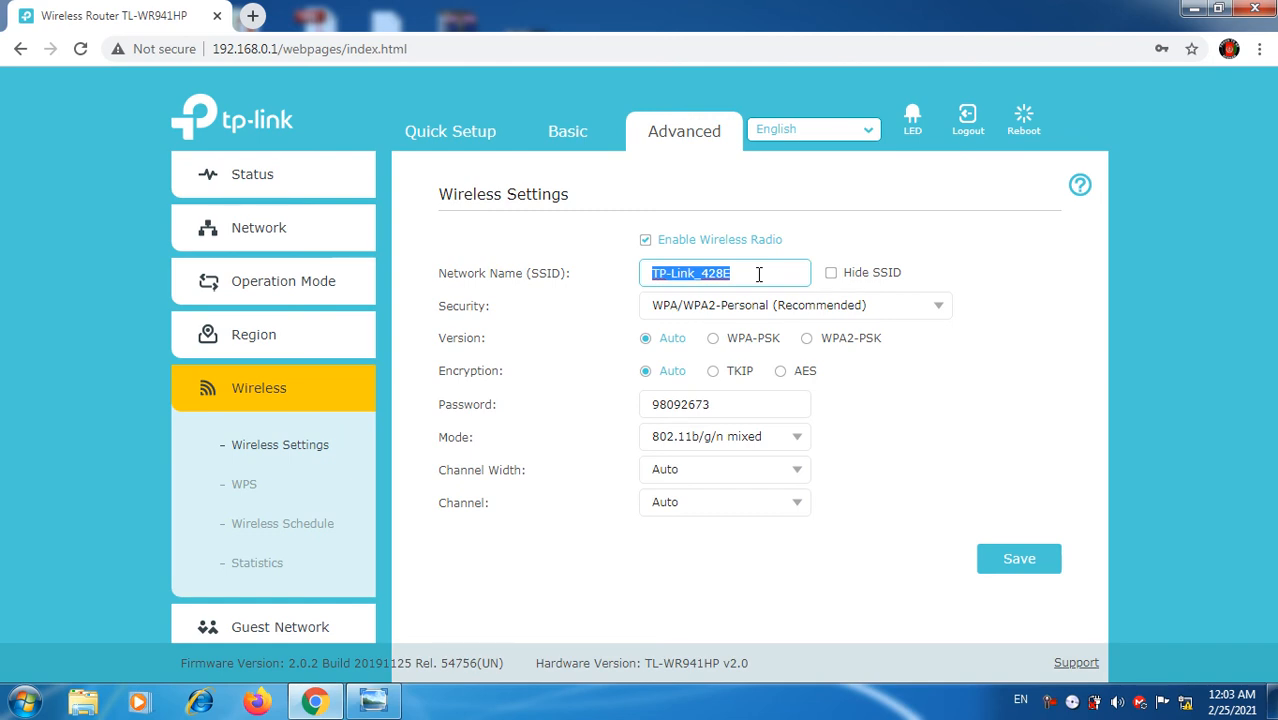
pyautogui.write('M')
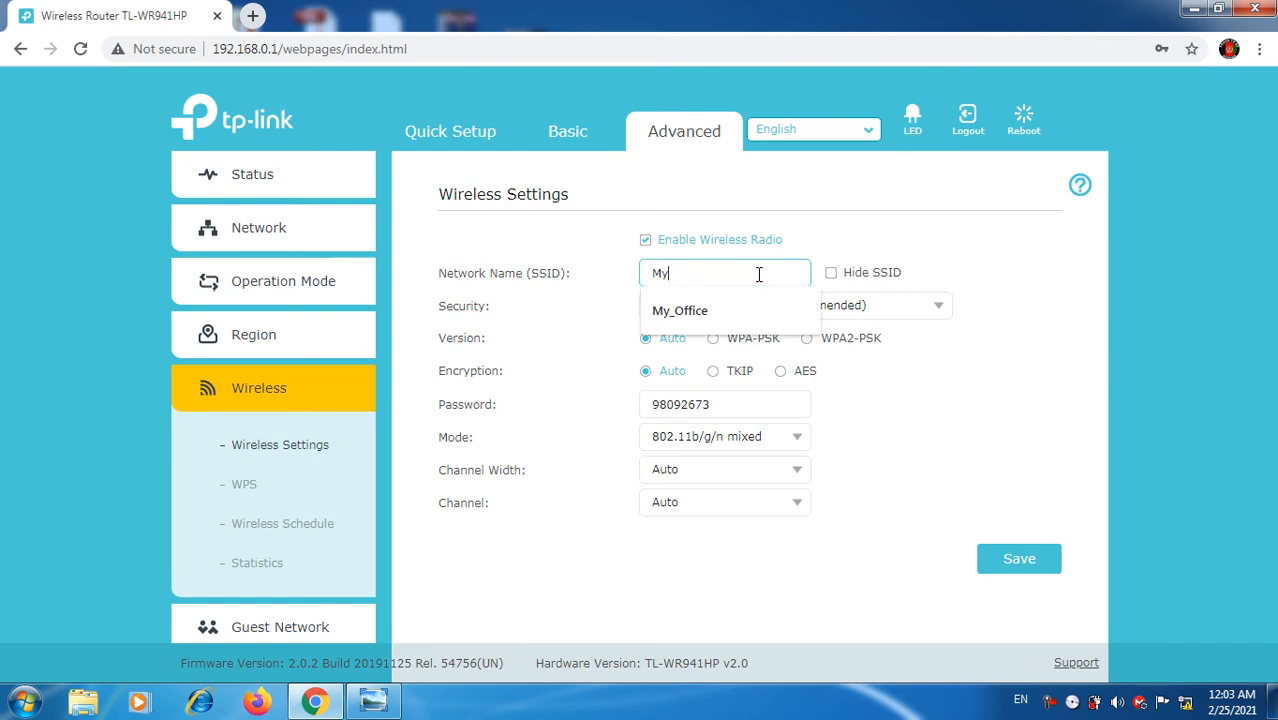
pyautogui.write('yWifi')
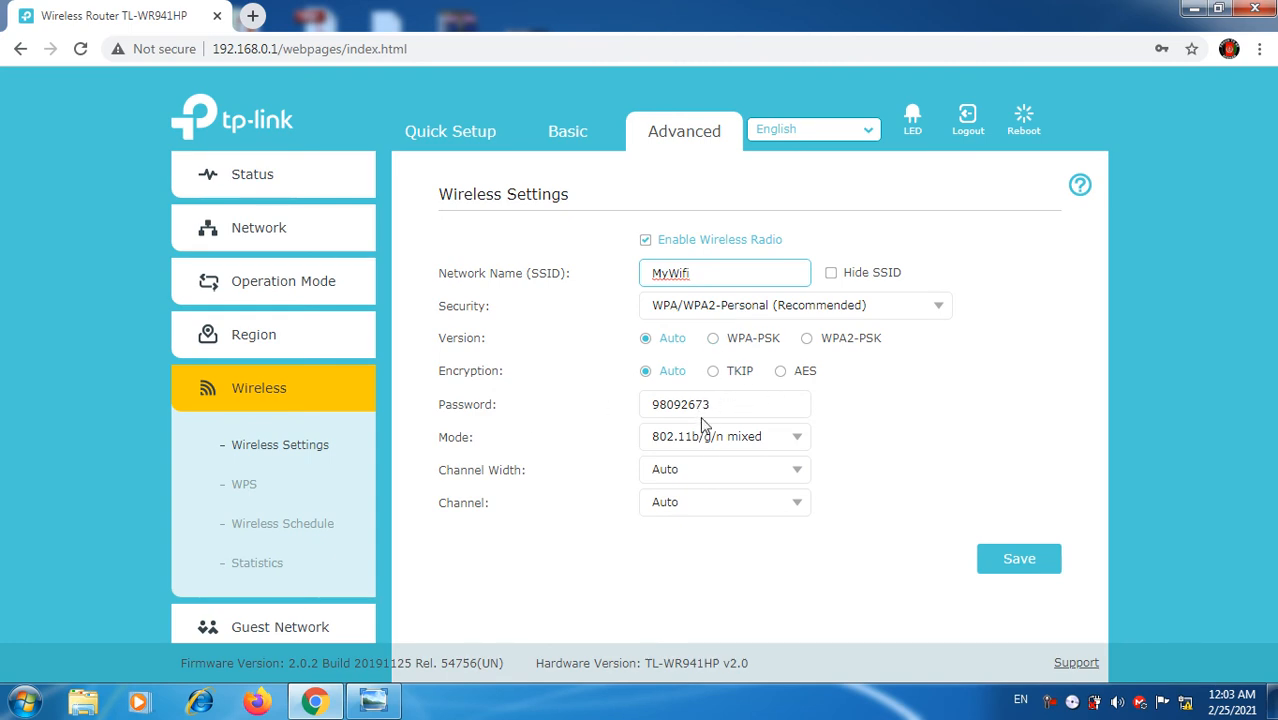
pyautogui.doubleClick(734, 408)
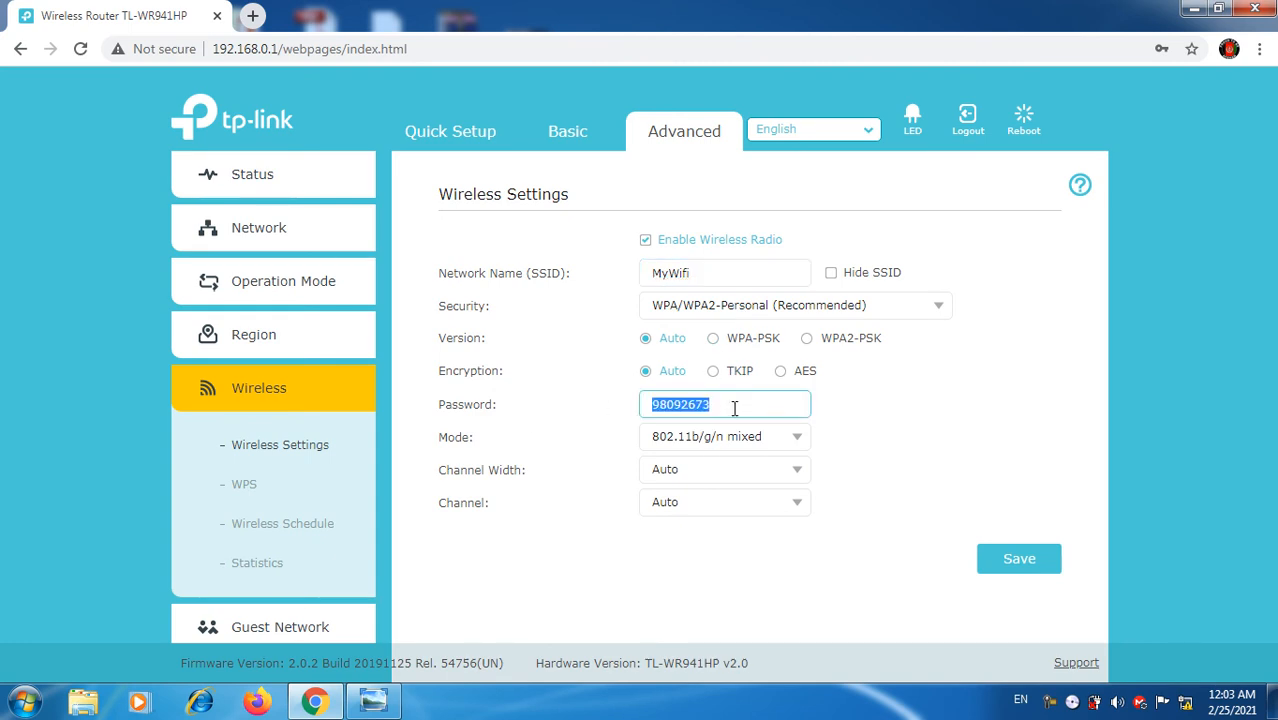
pyautogui.write('12345678')
pyautogui.click(1004, 571)
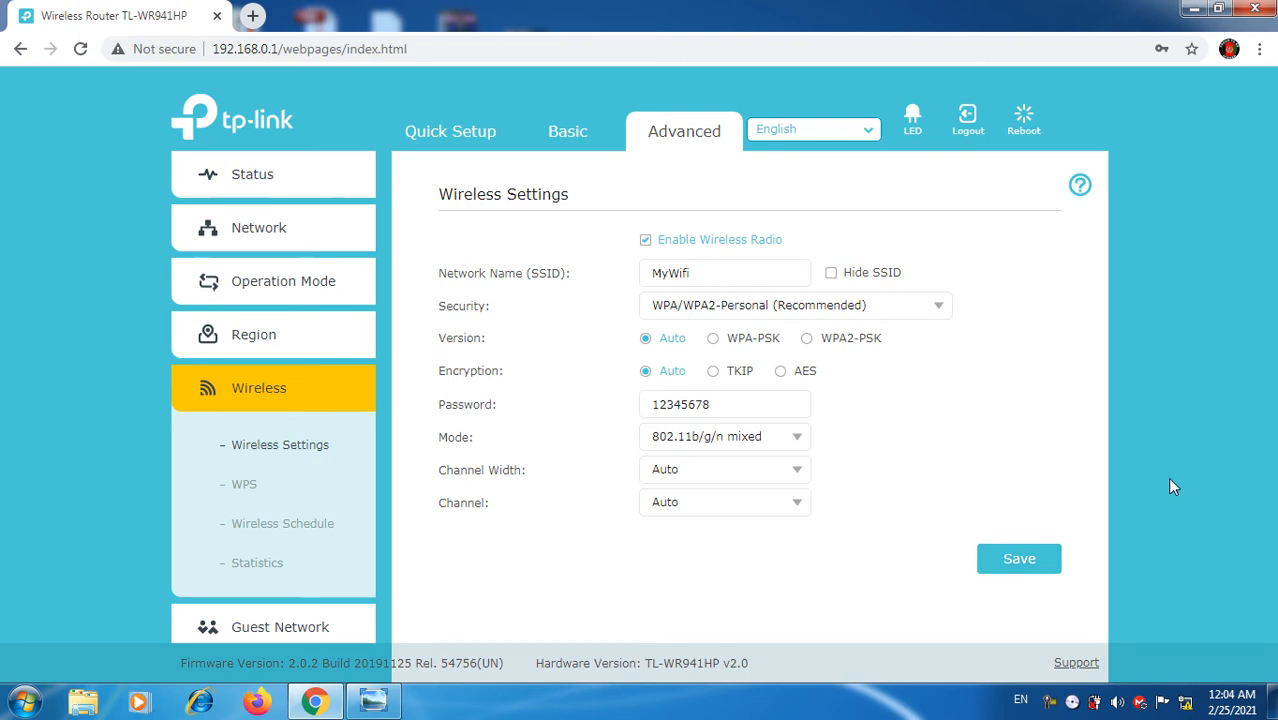
# Step: On Status, review Internet IP 172.20.6.14, gateway 172.20.6.254, DNS 10.10.6.5/8.8.8.8 and SSID MyWifi
pyautogui.click(277, 398)
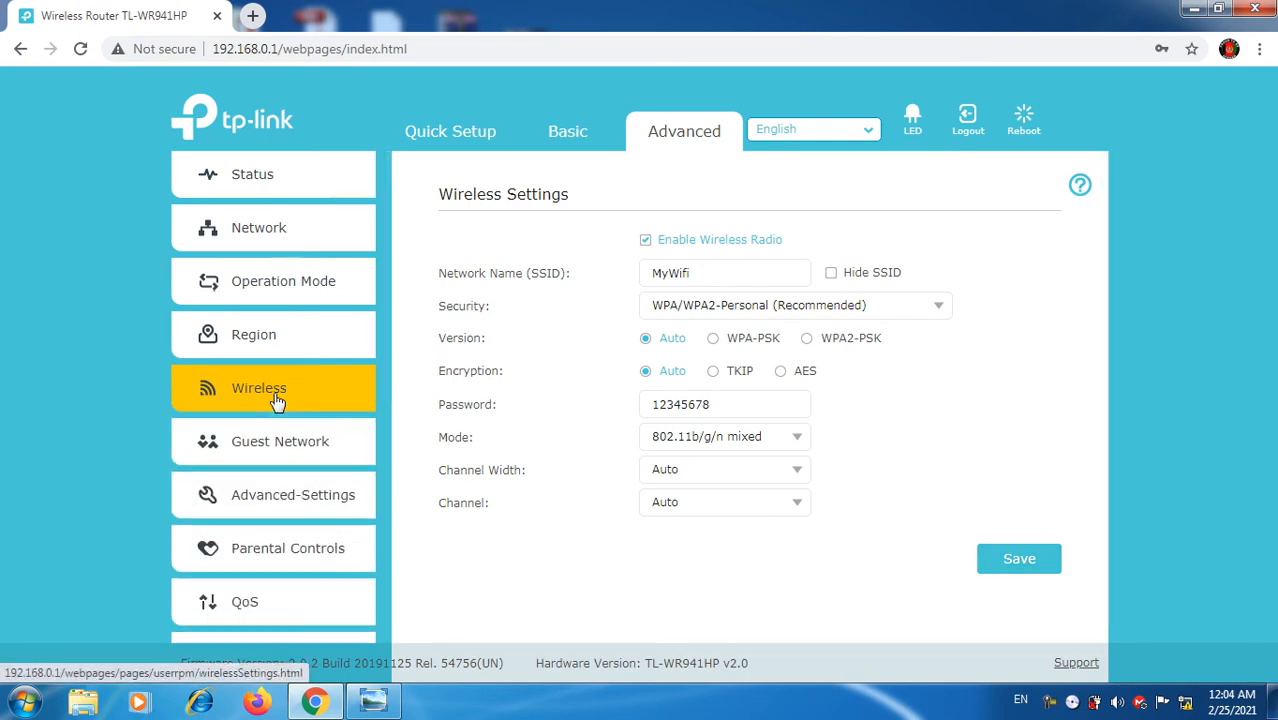
pyautogui.click(268, 176)
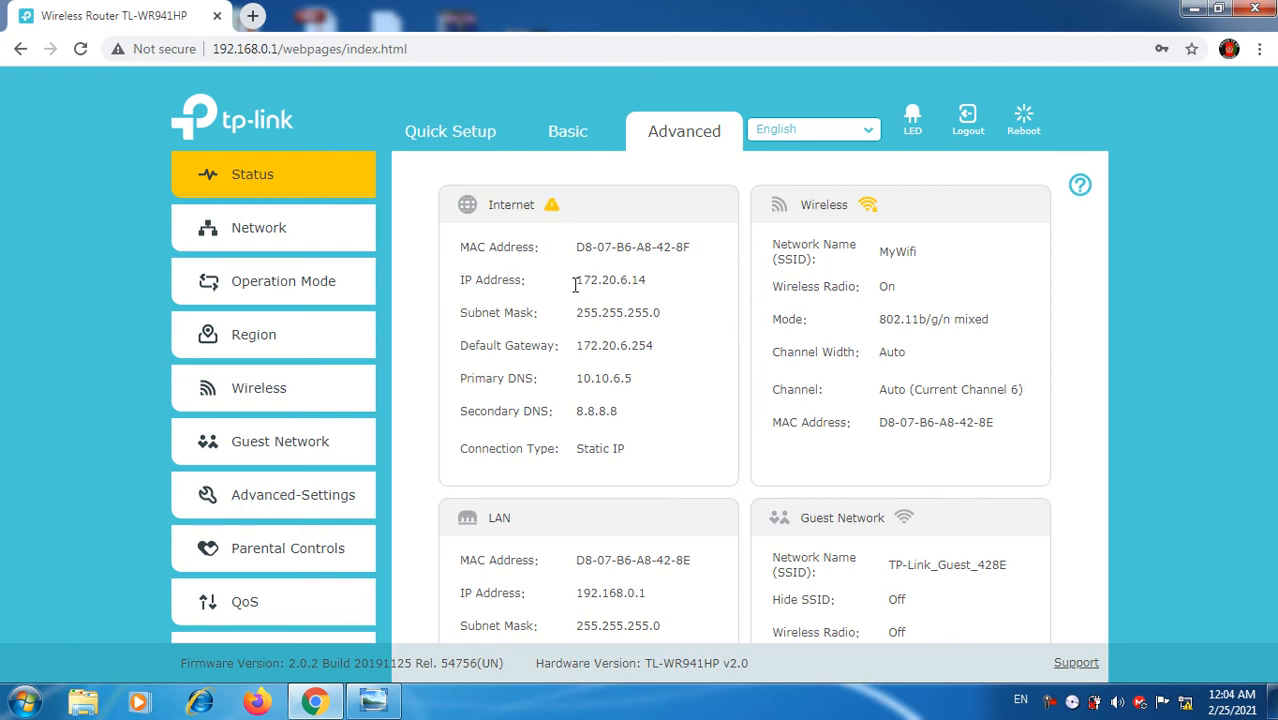
pyautogui.moveTo(575, 285); pyautogui.dragTo(659, 286)
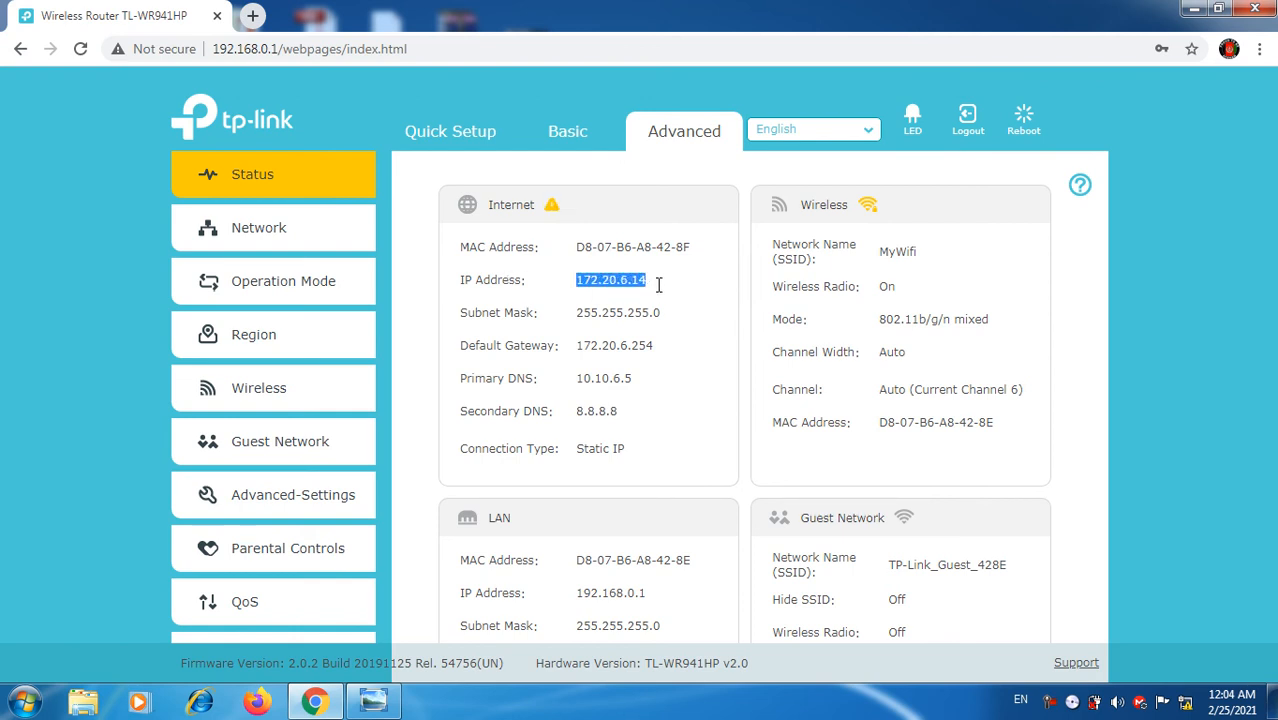
pyautogui.moveTo(570, 312); pyautogui.dragTo(679, 322)
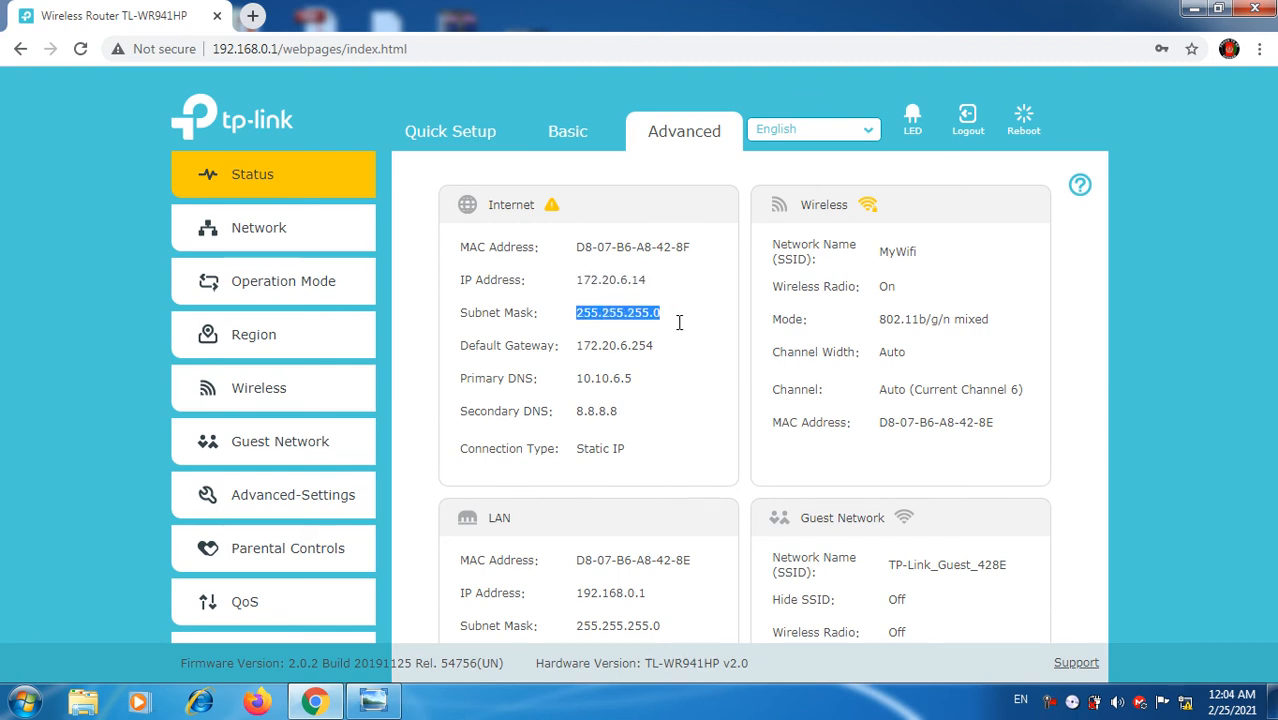
pyautogui.moveTo(575, 345); pyautogui.dragTo(655, 347)
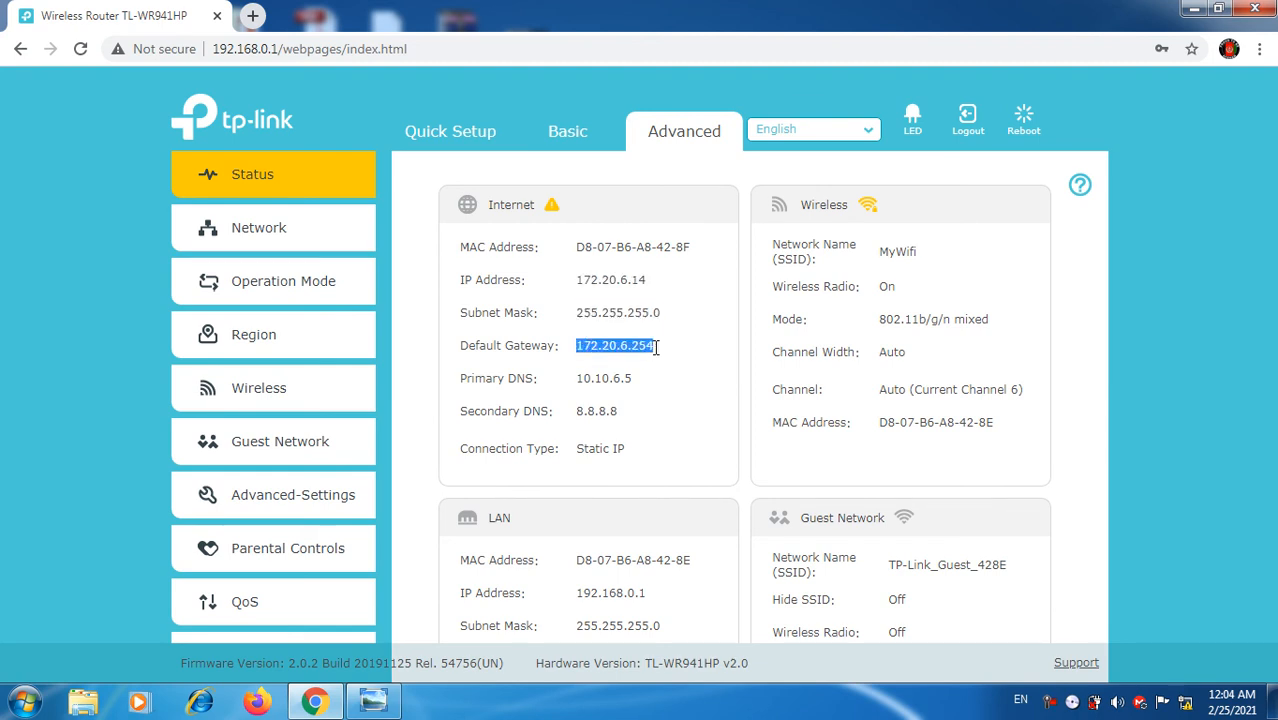
pyautogui.moveTo(578, 378); pyautogui.dragTo(644, 378)
pyautogui.moveTo(572, 411); pyautogui.dragTo(627, 414)
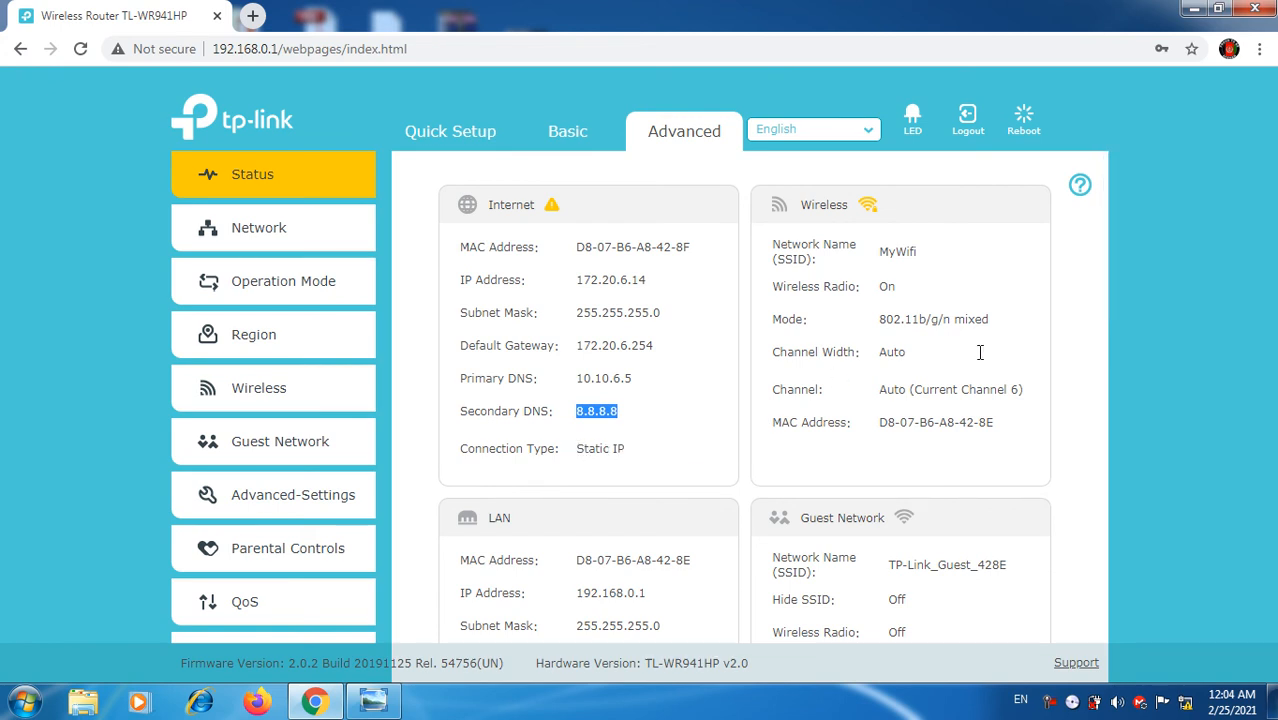
pyautogui.click(897, 253)
pyautogui.doubleClick(897, 253)
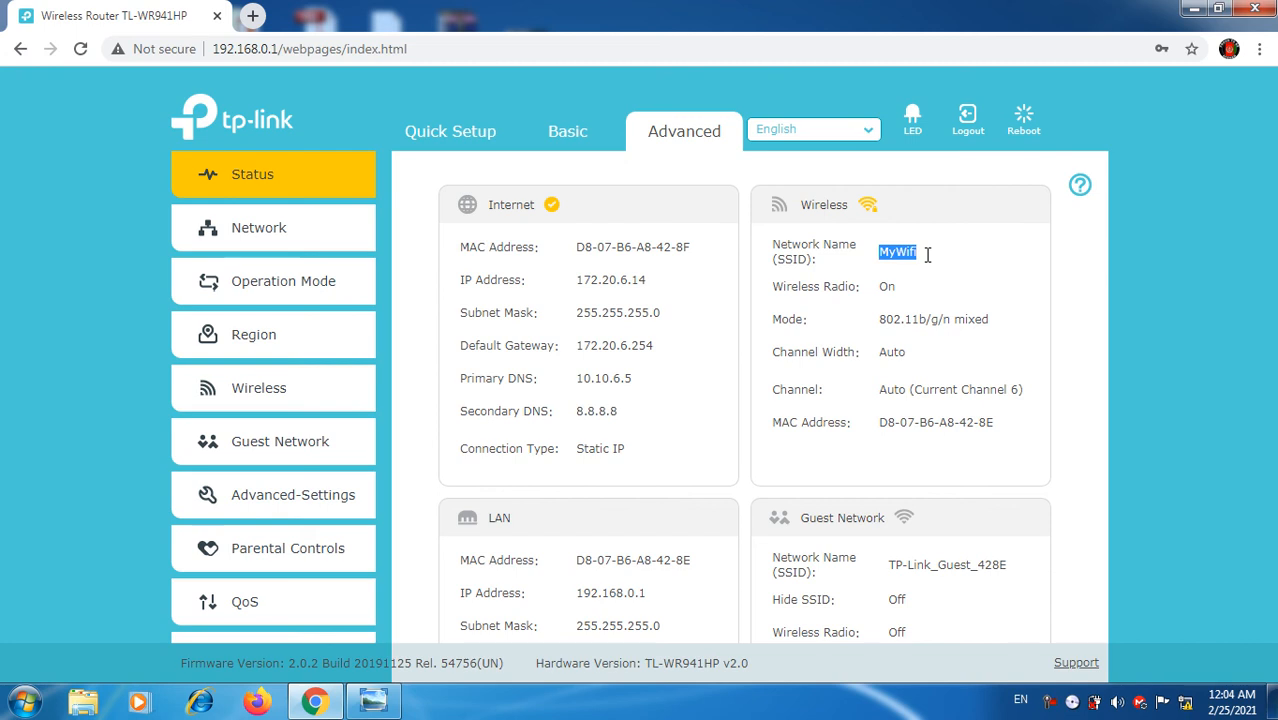
pyautogui.click(899, 276)
# Step: Scroll down to review LAN IP 192.168.0.1, mask 255.255.255.0, DHCP On, and the client panels
pyautogui.scroll(-3, 1102, 380)
pyautogui.scroll(-1, 1103, 462)
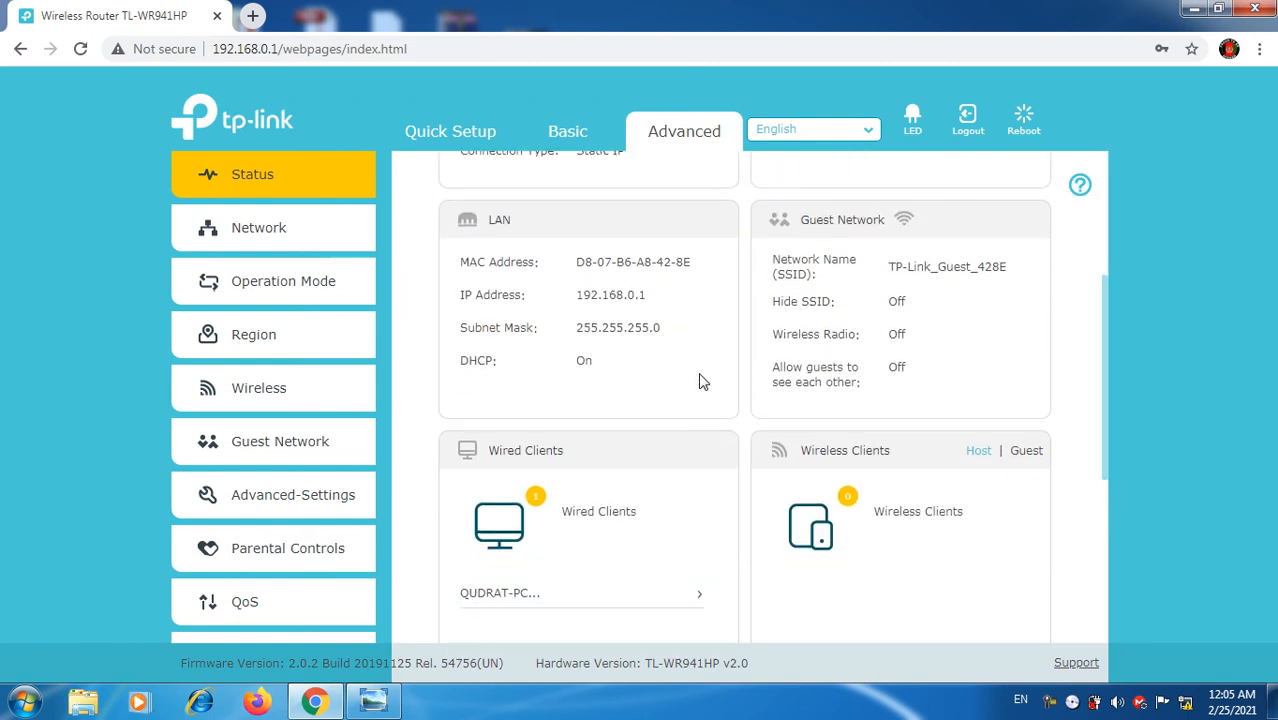
pyautogui.moveTo(574, 295); pyautogui.dragTo(653, 295)
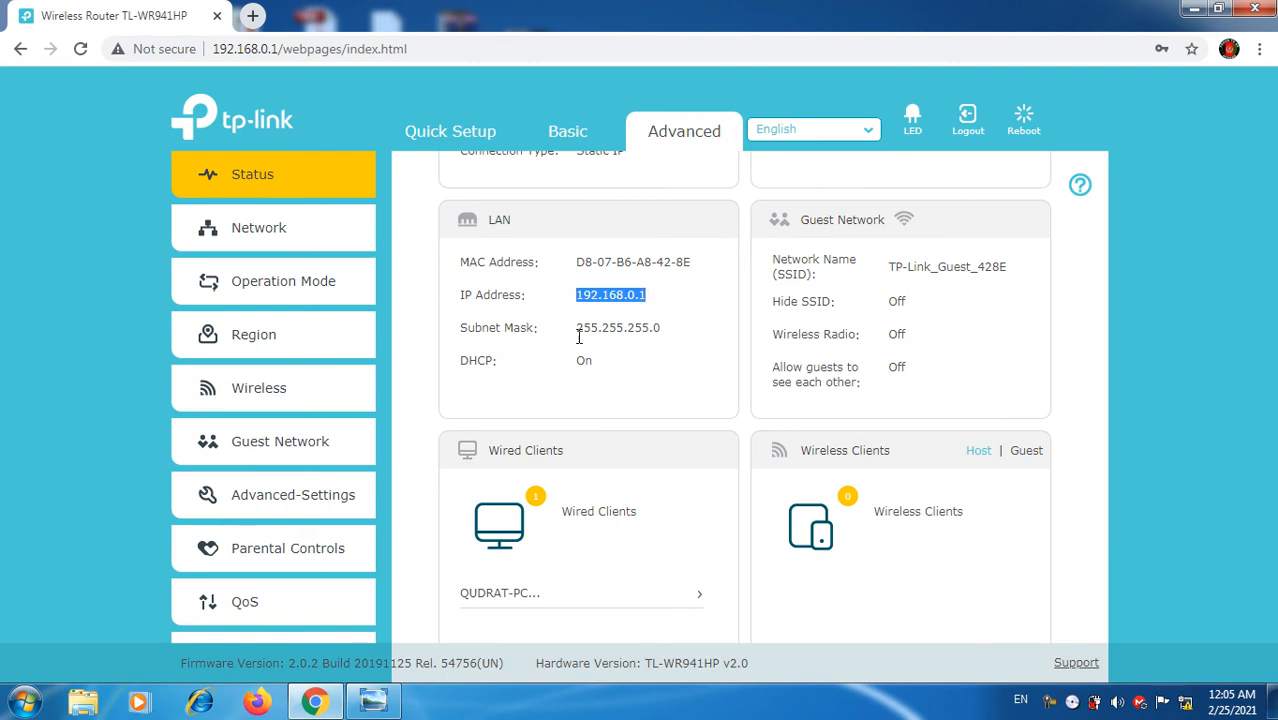
pyautogui.moveTo(575, 327); pyautogui.dragTo(652, 328)
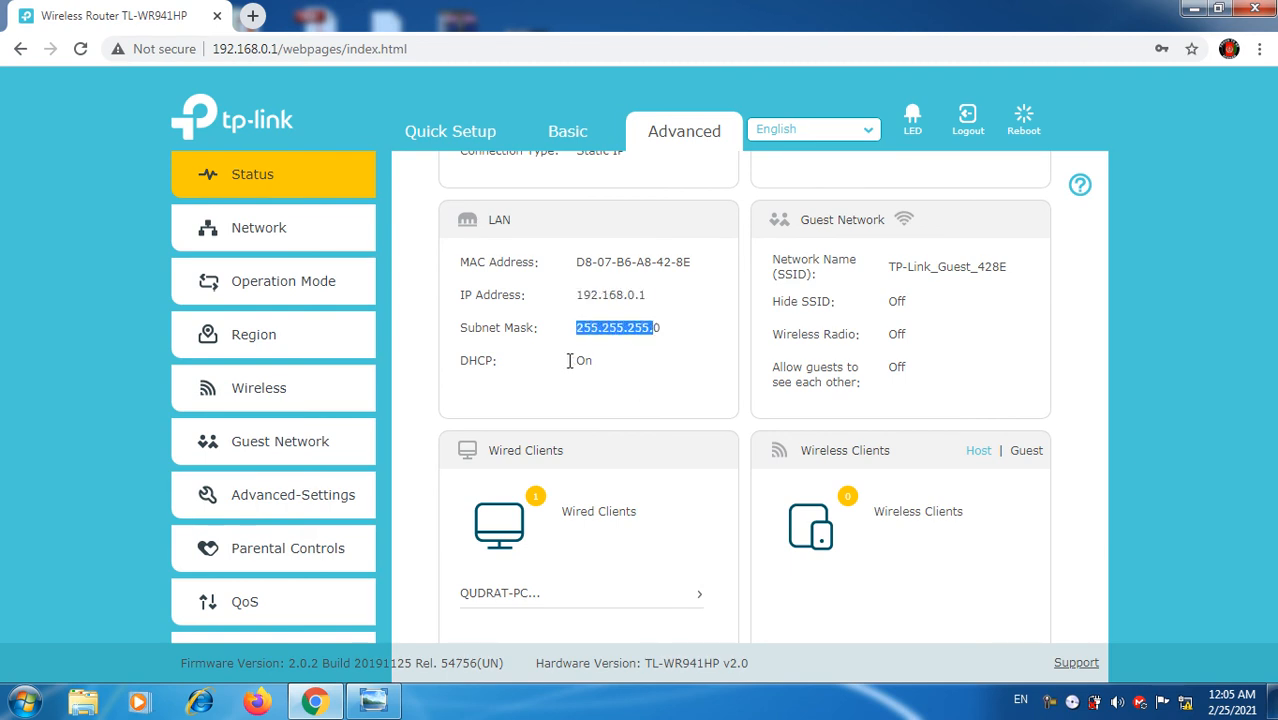
pyautogui.moveTo(575, 360); pyautogui.dragTo(634, 358)
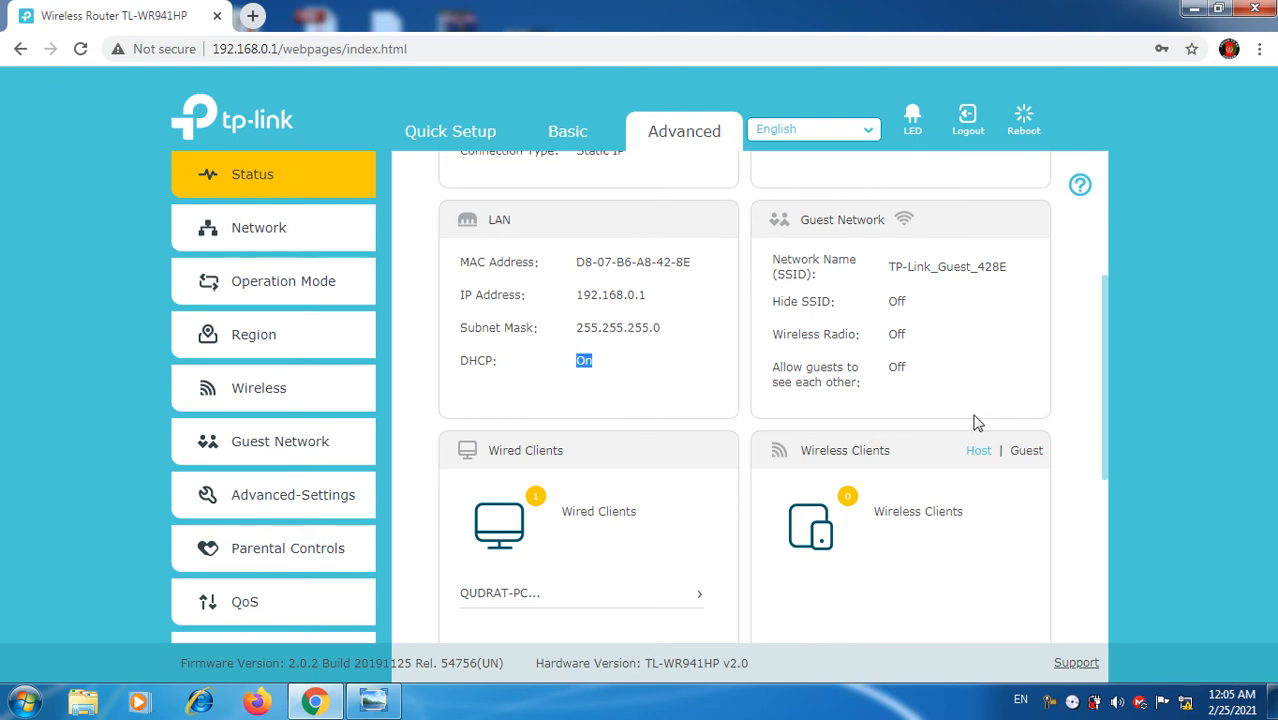
pyautogui.click(1108, 434)
pyautogui.moveTo(1104, 439); pyautogui.dragTo(1106, 524)
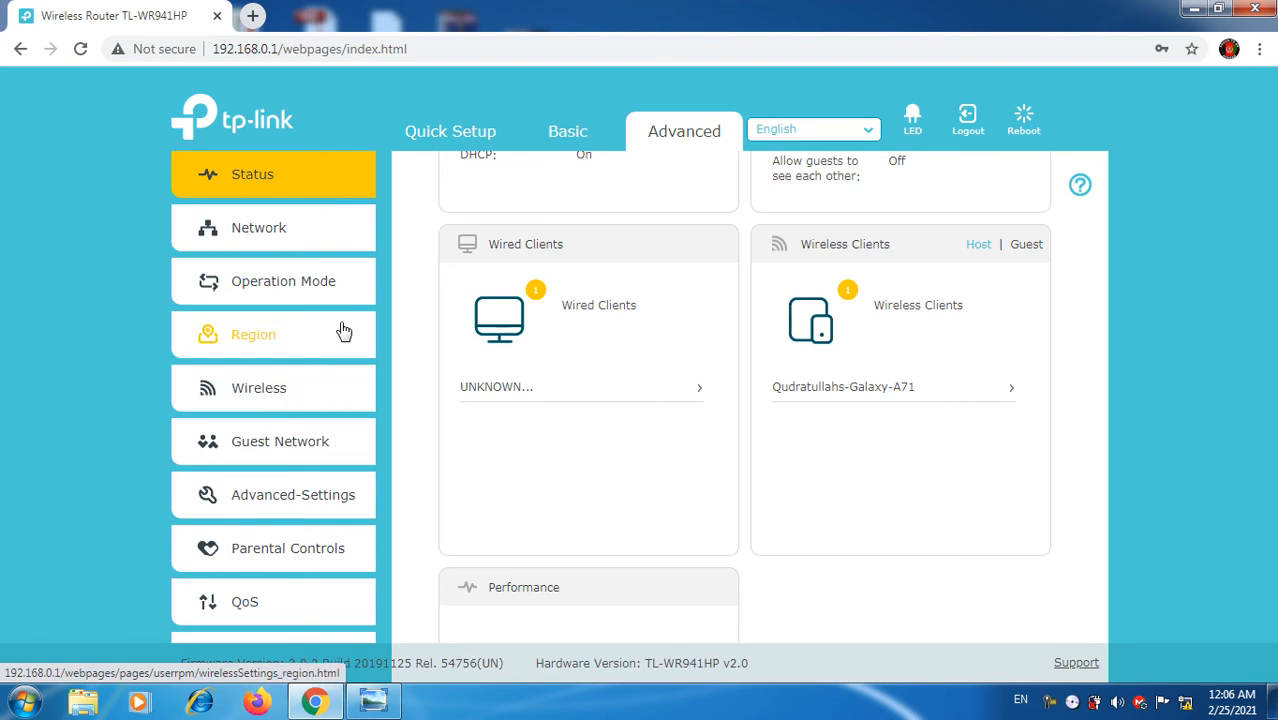
pyautogui.click(274, 232)
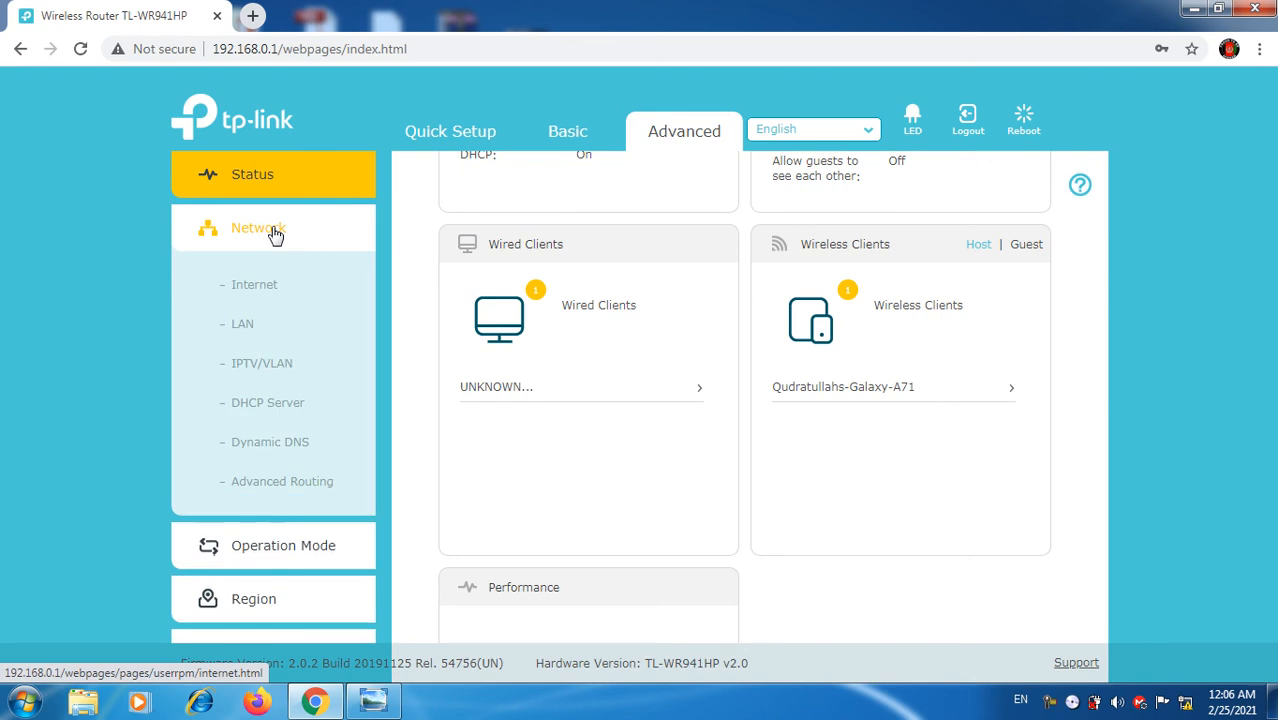
pyautogui.click(265, 414)
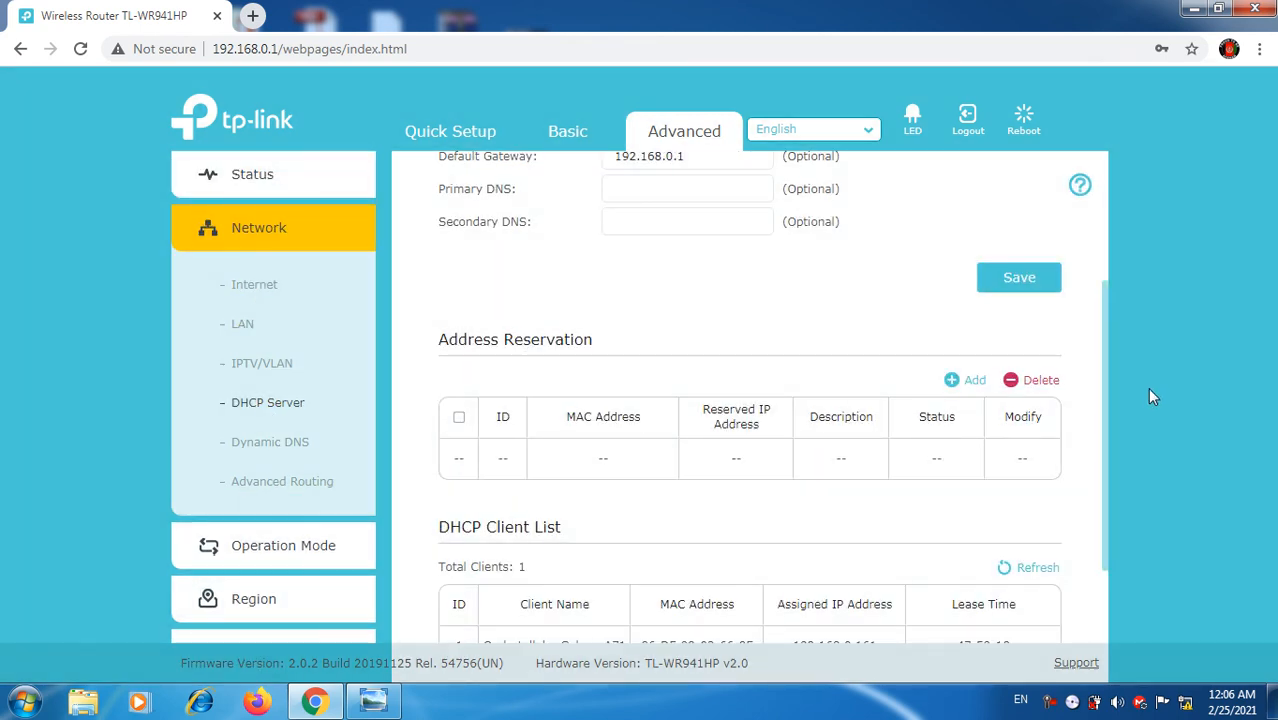
pyautogui.moveTo(1102, 316); pyautogui.dragTo(1100, 508)
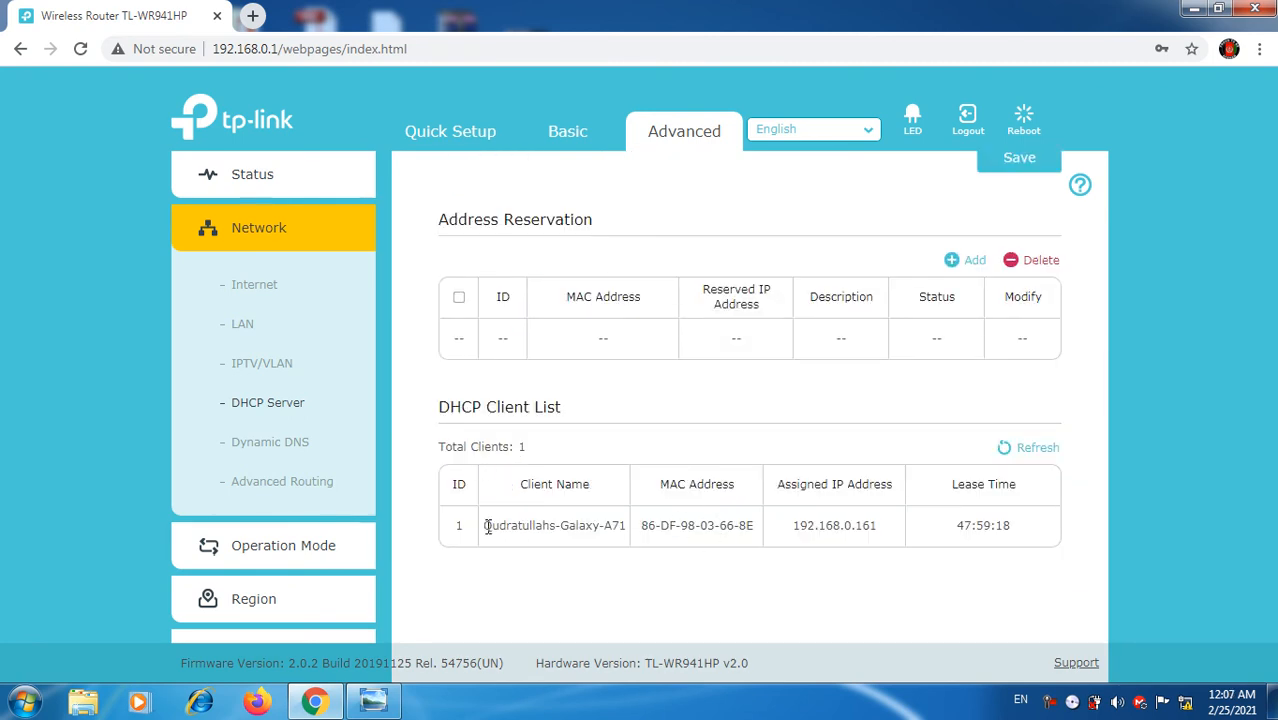
pyautogui.moveTo(487, 528); pyautogui.dragTo(885, 528)
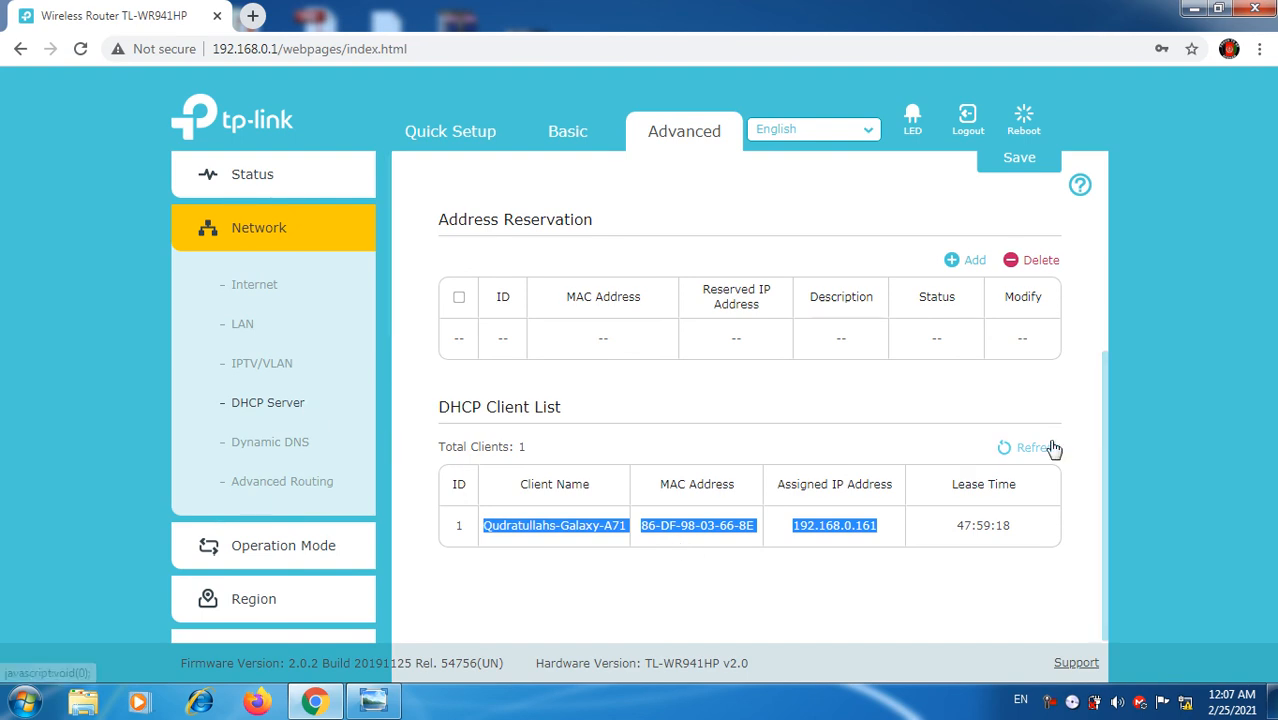
pyautogui.moveTo(1102, 383); pyautogui.dragTo(1090, 216)
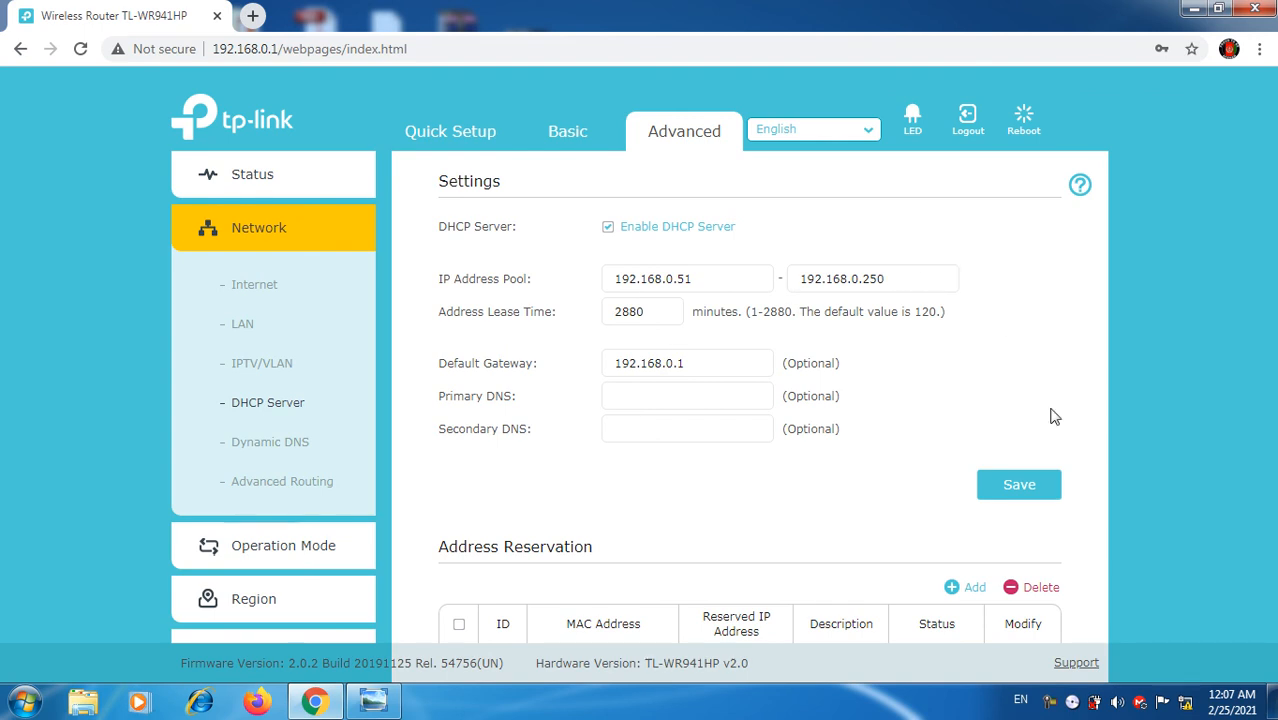
# Step: Open the Local Area Connection's Internet Protocol Version 4 (TCP/IPv4) properties via Network and Sharing Center
pyautogui.click(1186, 706)
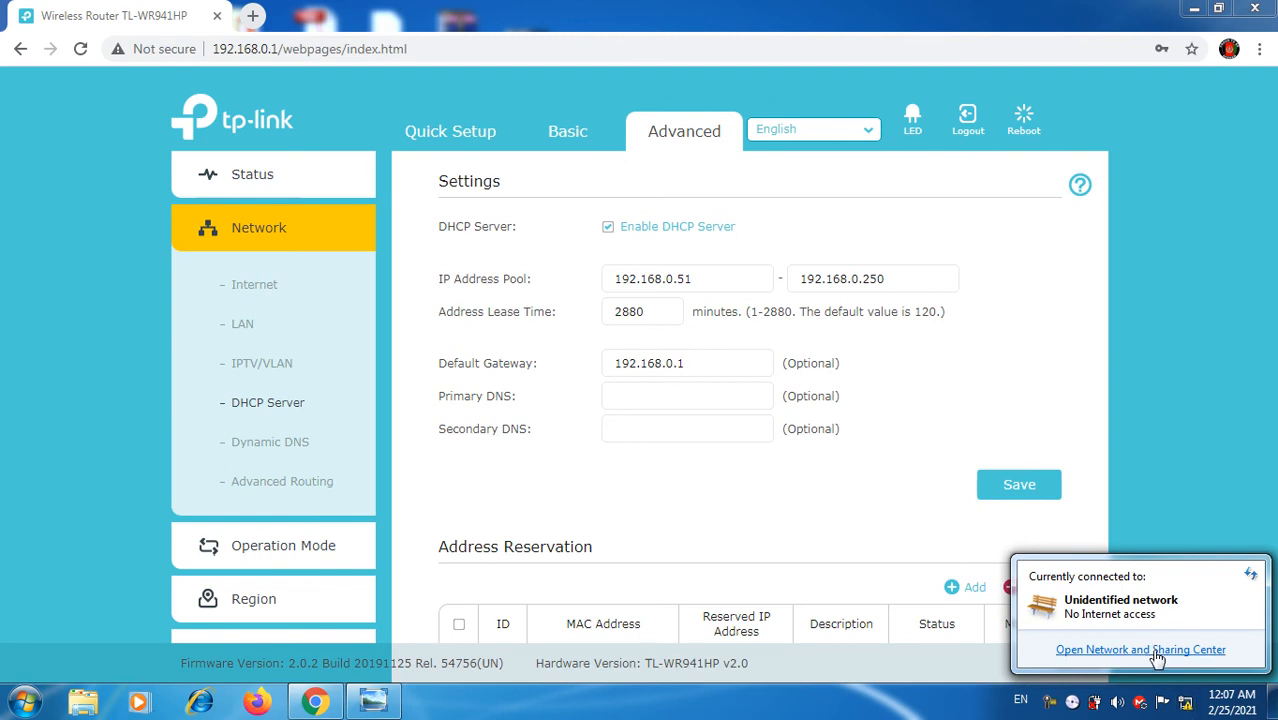
pyautogui.click(1073, 569)
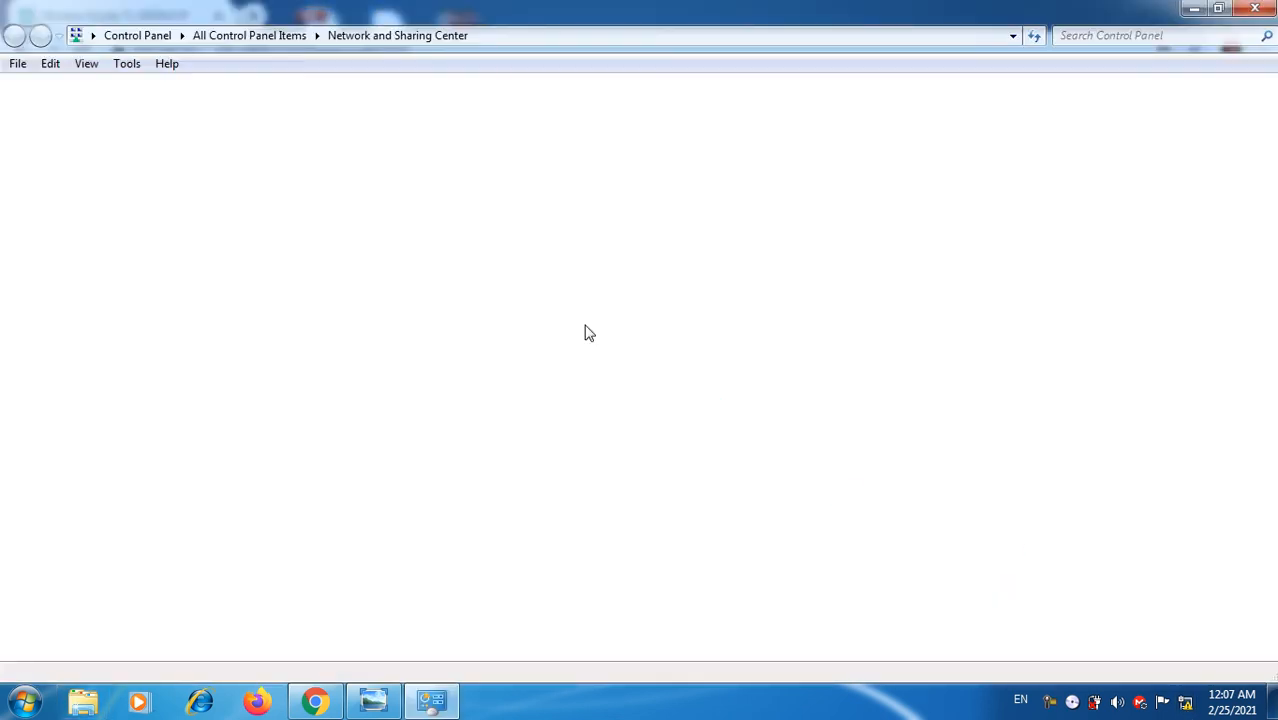
pyautogui.click(640, 245)
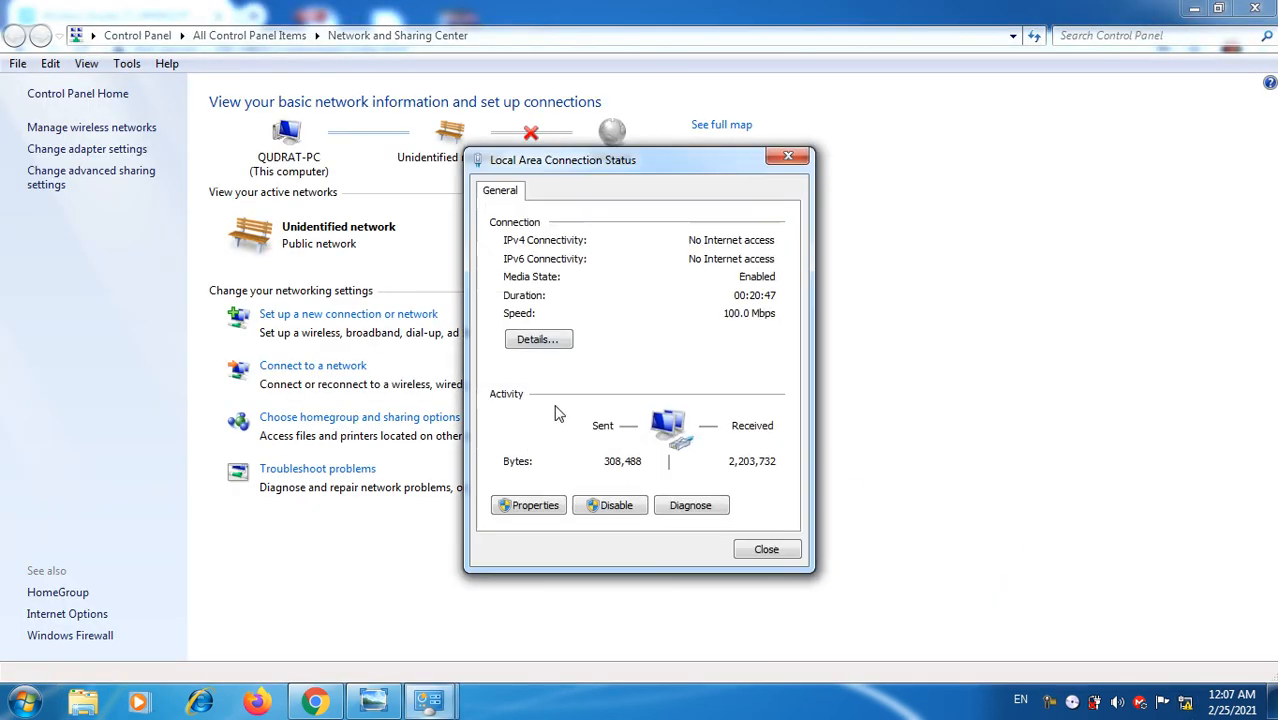
pyautogui.click(530, 505)
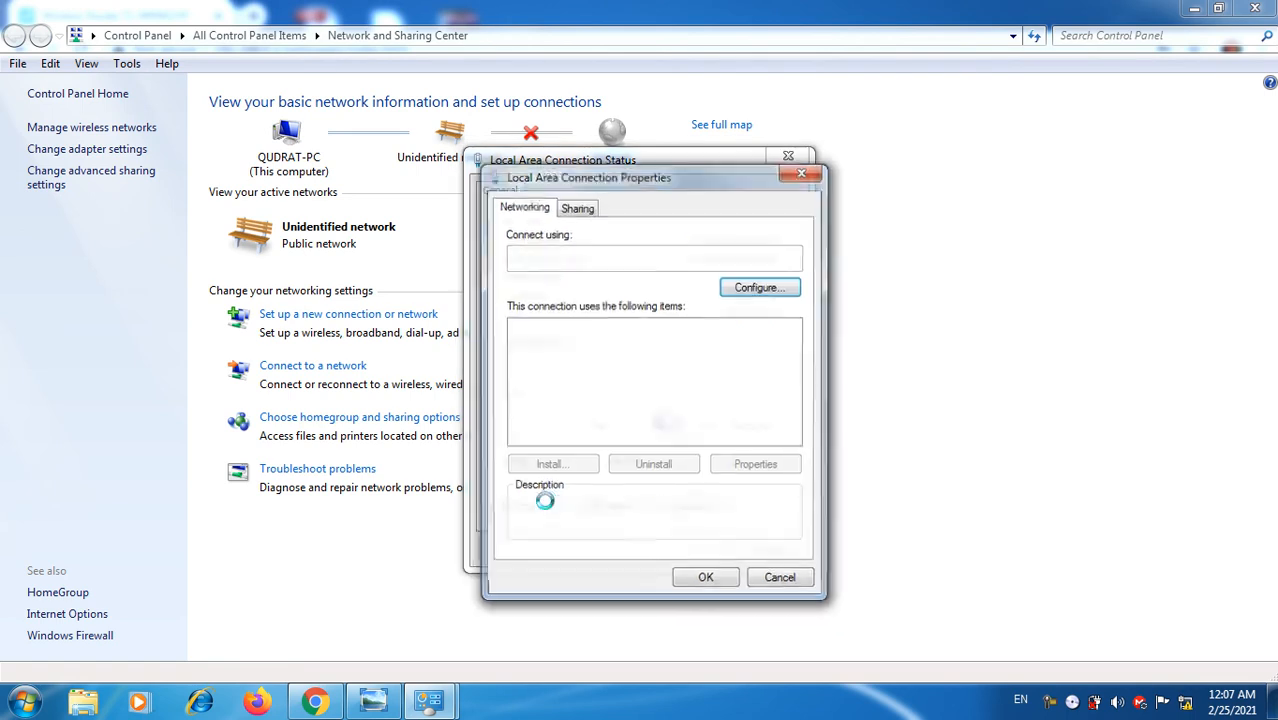
pyautogui.click(655, 406)
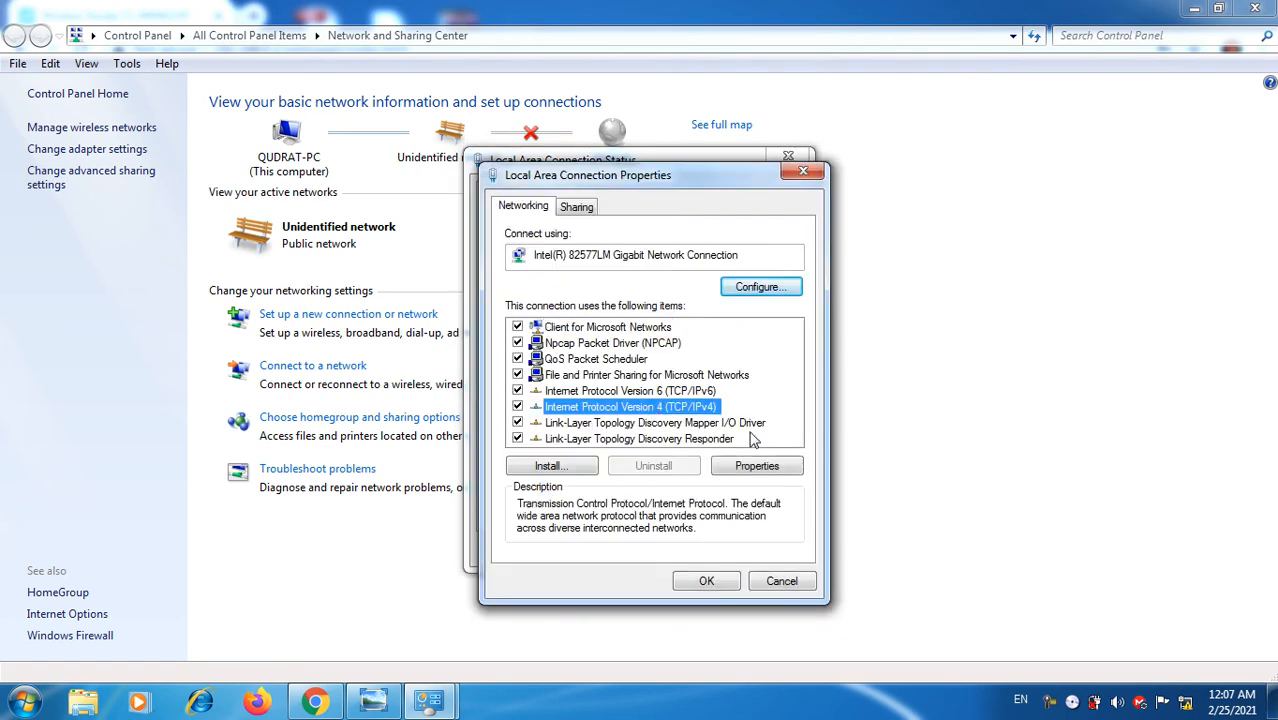
pyautogui.click(768, 470)
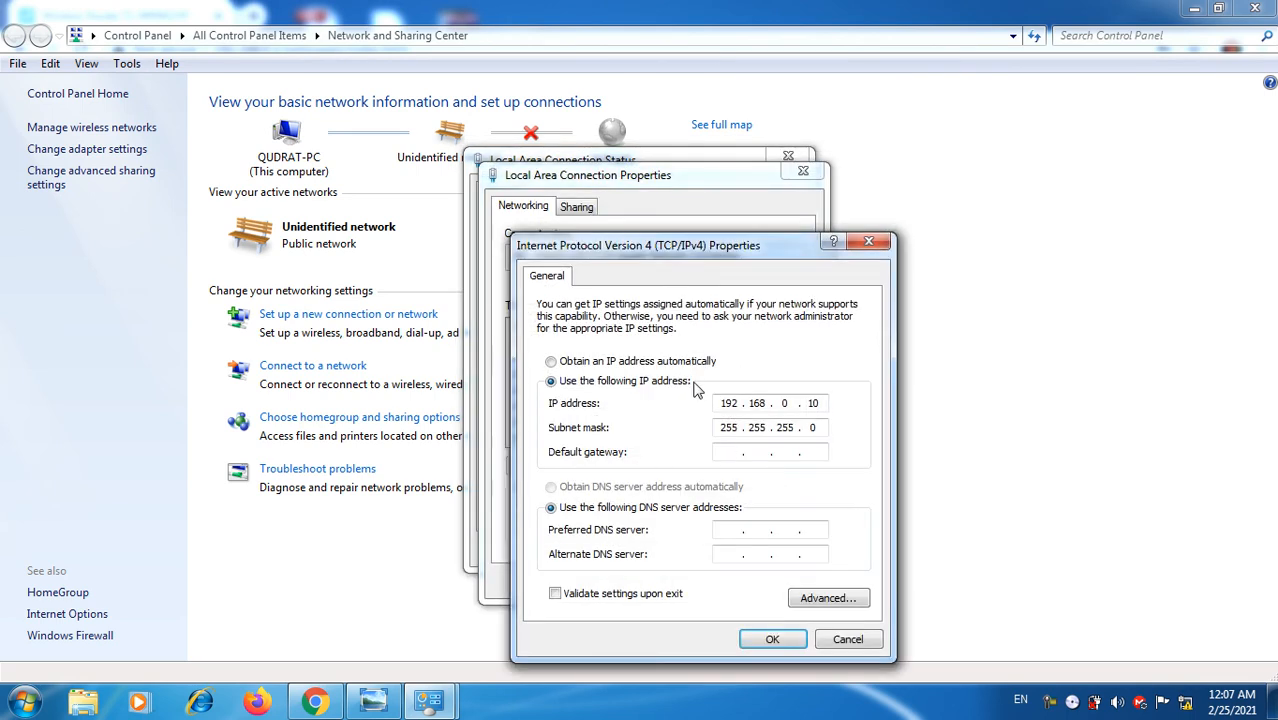
# Step: Set IPv4 to obtain the IP address and DNS server automatically, then close all windows
pyautogui.click(643, 364)
pyautogui.click(640, 487)
pyautogui.click(771, 639)
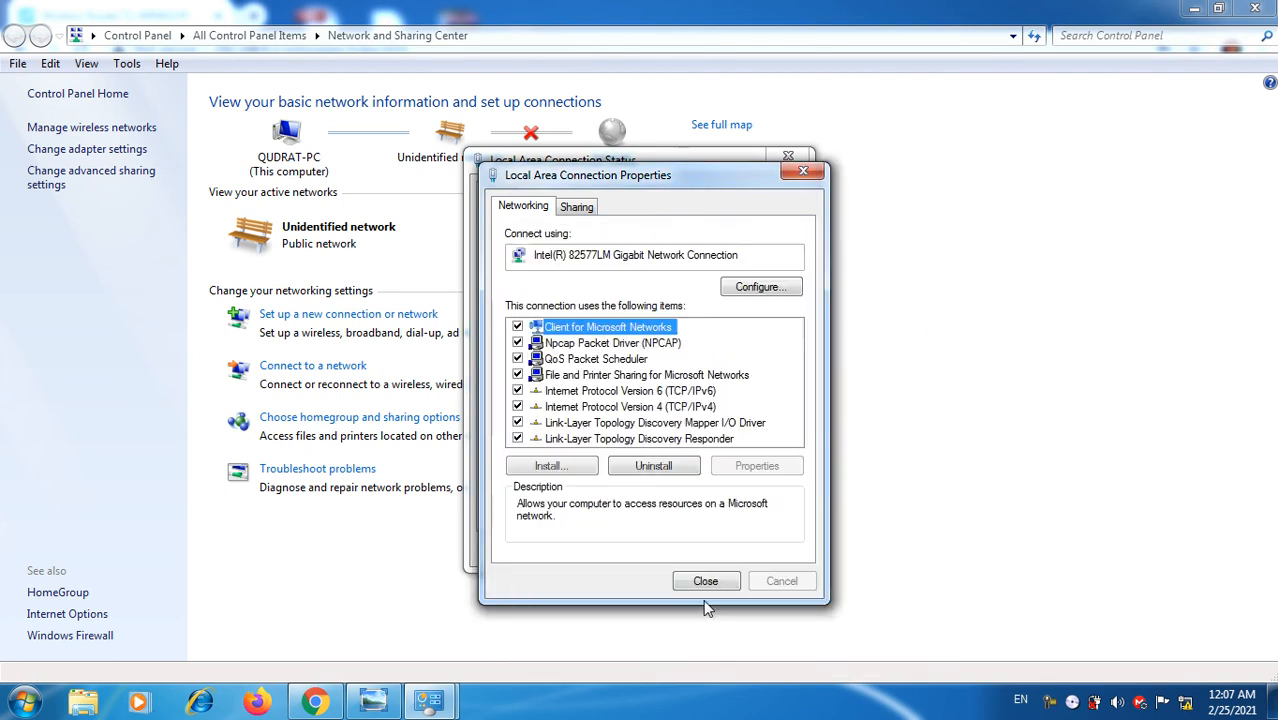
pyautogui.click(707, 590)
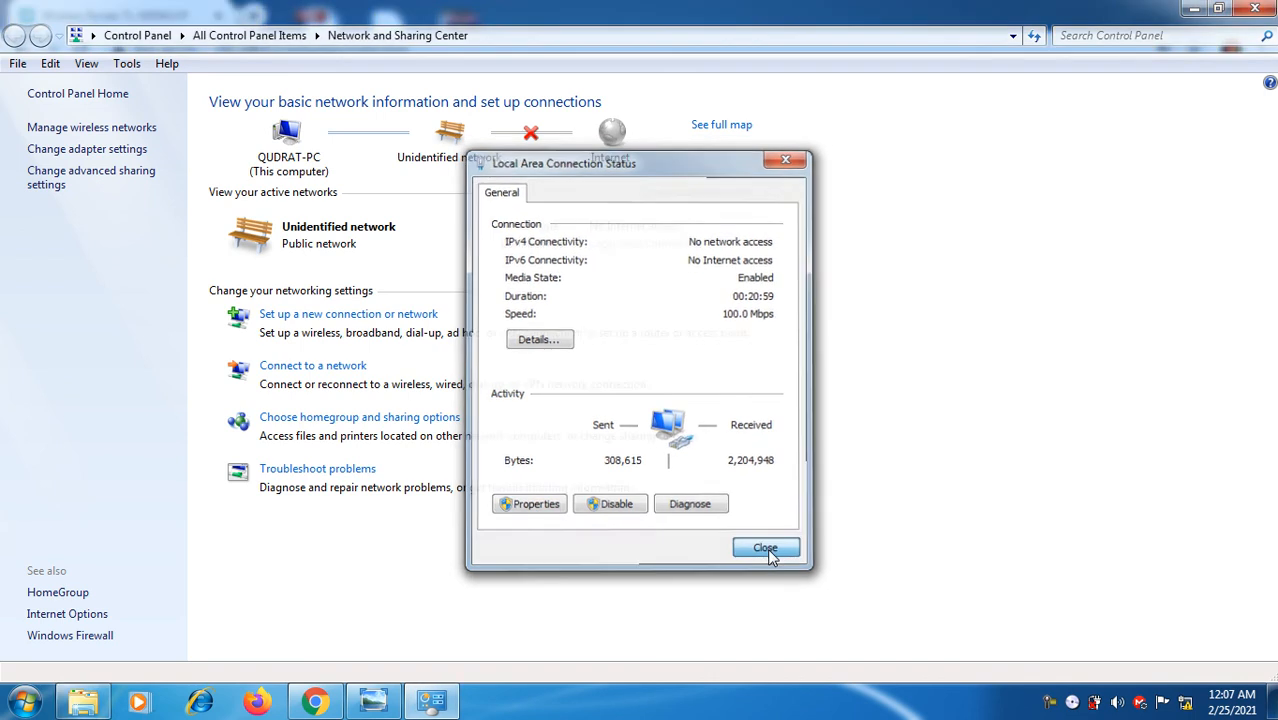
pyautogui.click(767, 548)
pyautogui.click(1260, 8)
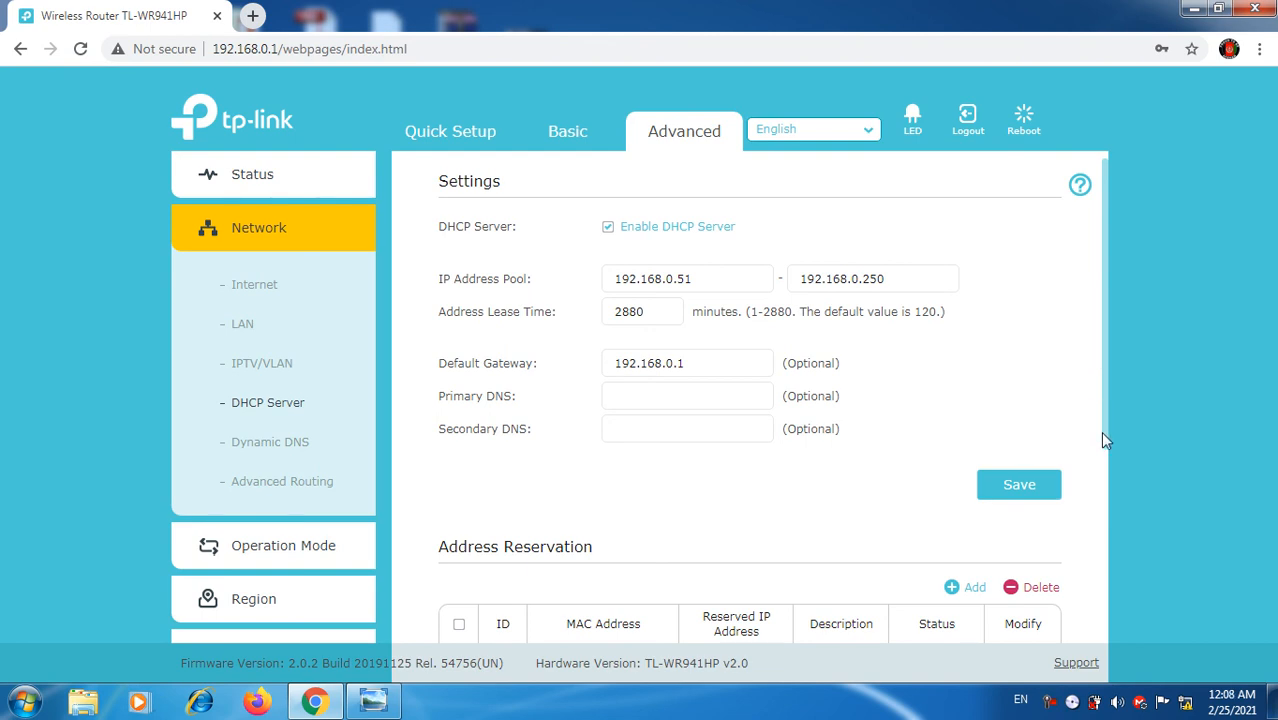
# Step: Reload the router page to refresh the DHCP Client List
pyautogui.scroll(-3, 1100, 430)
pyautogui.scroll(1, 1104, 388)
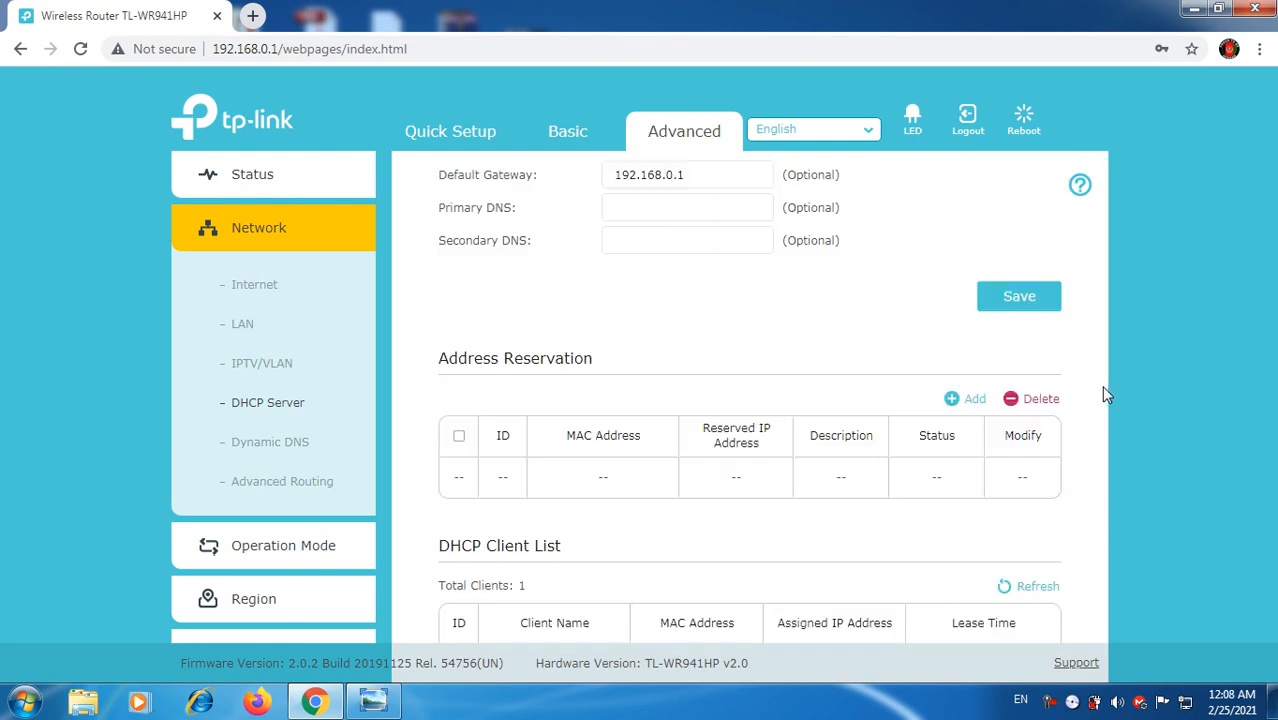
pyautogui.scroll(-1, 1075, 420)
pyautogui.scroll(1, 1060, 470)
pyautogui.scroll(-1, 1058, 477)
pyautogui.scroll(3, 1065, 482)
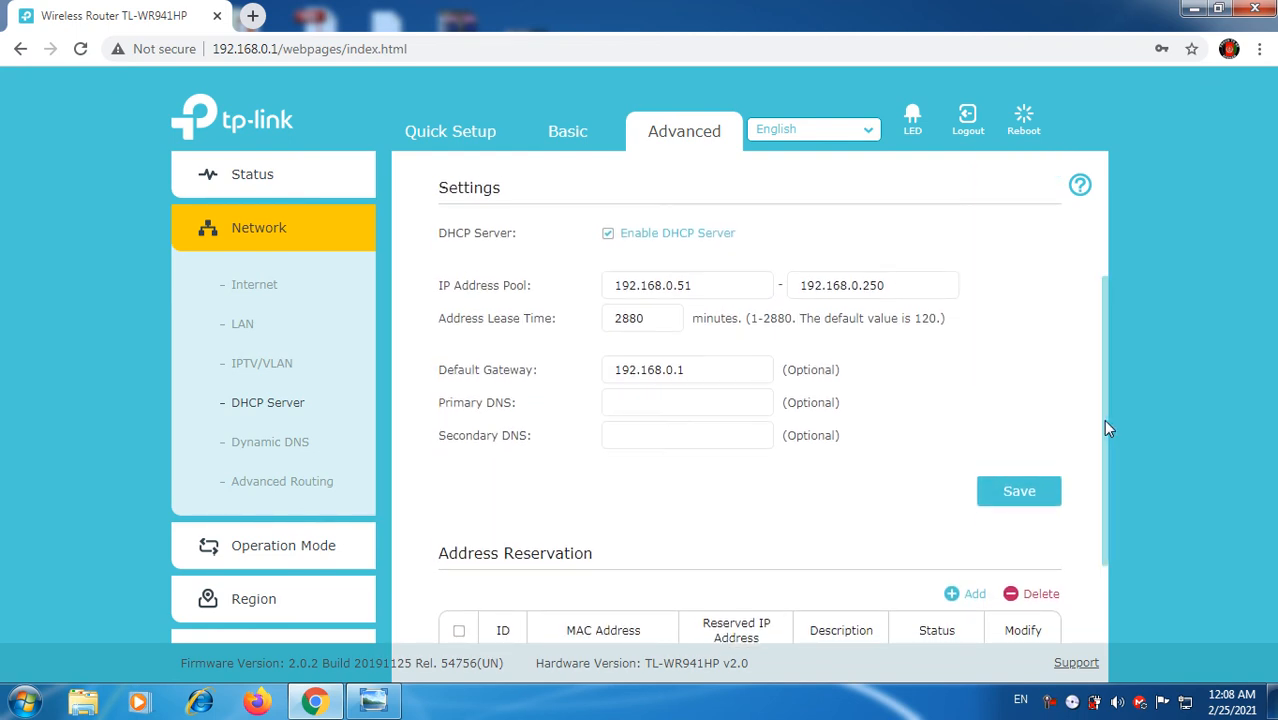
pyautogui.scroll(-3, 1105, 470)
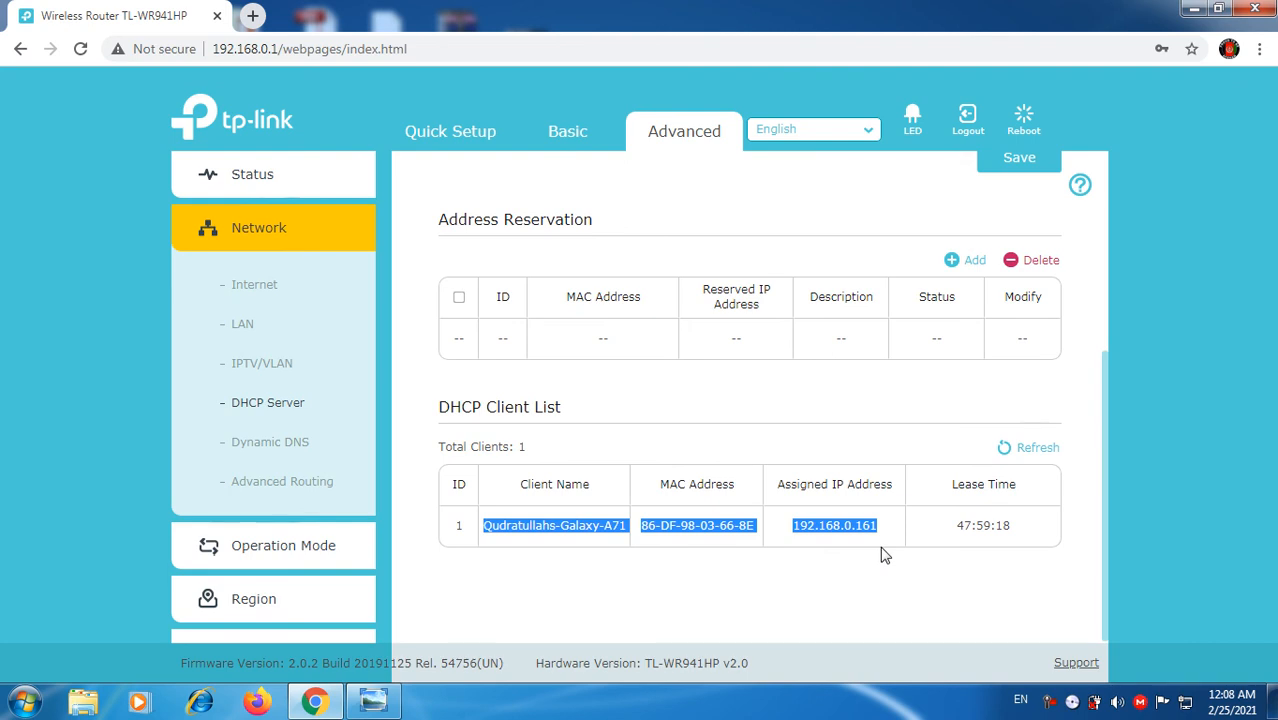
pyautogui.click(82, 52)
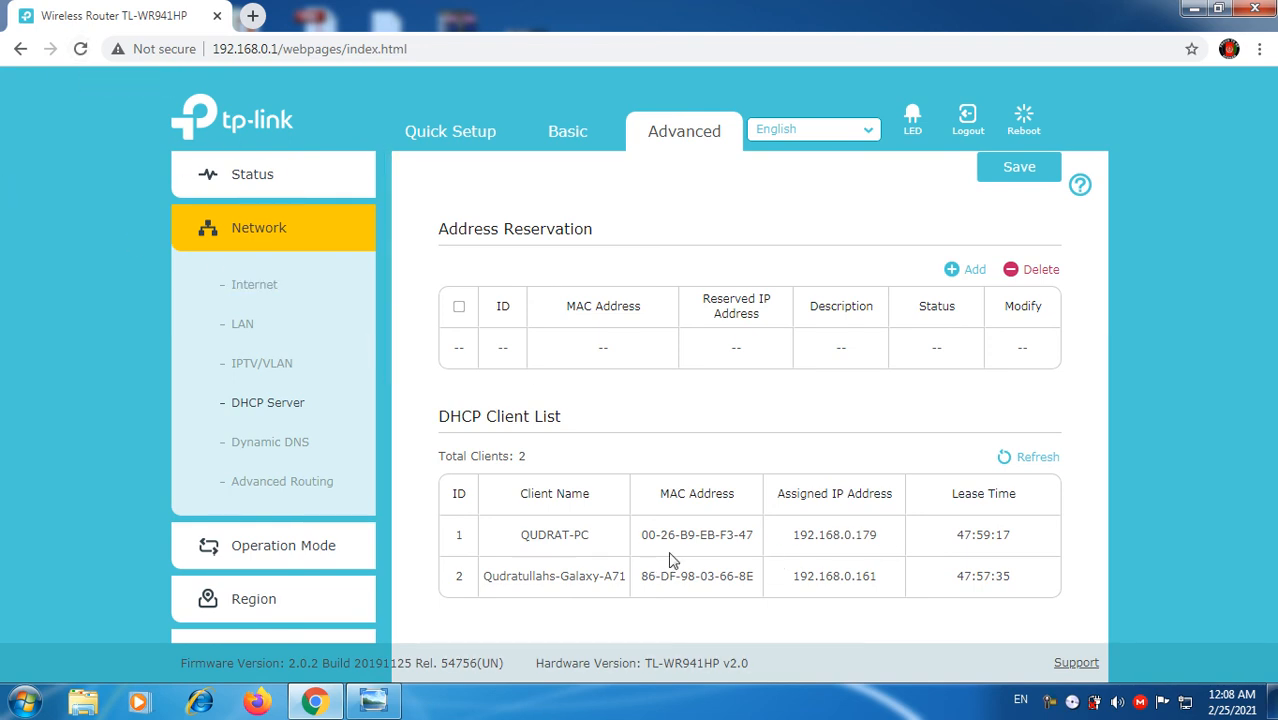
# Step: Highlight the PC's new client entry, its name, MAC and IP 192.168.0.179
pyautogui.moveTo(519, 536); pyautogui.dragTo(694, 536)
pyautogui.moveTo(805, 523); pyautogui.dragTo(855, 532)
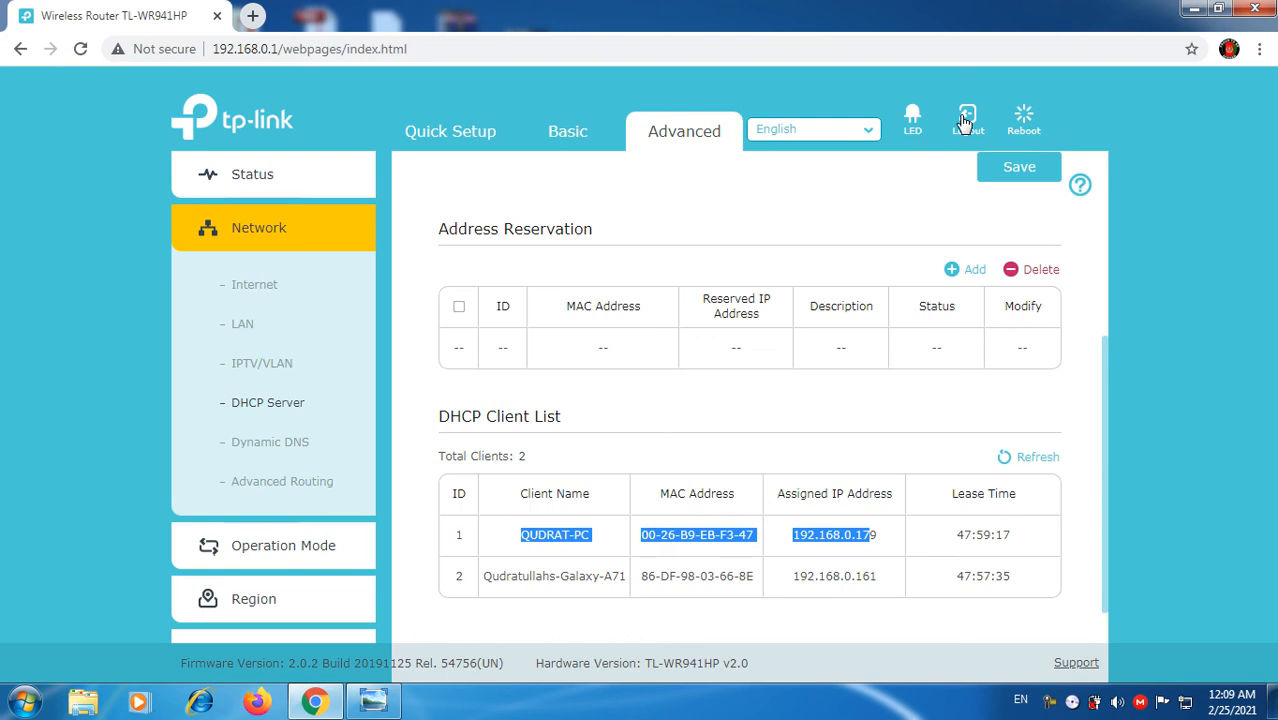
pyautogui.scroll(4, 963, 123)
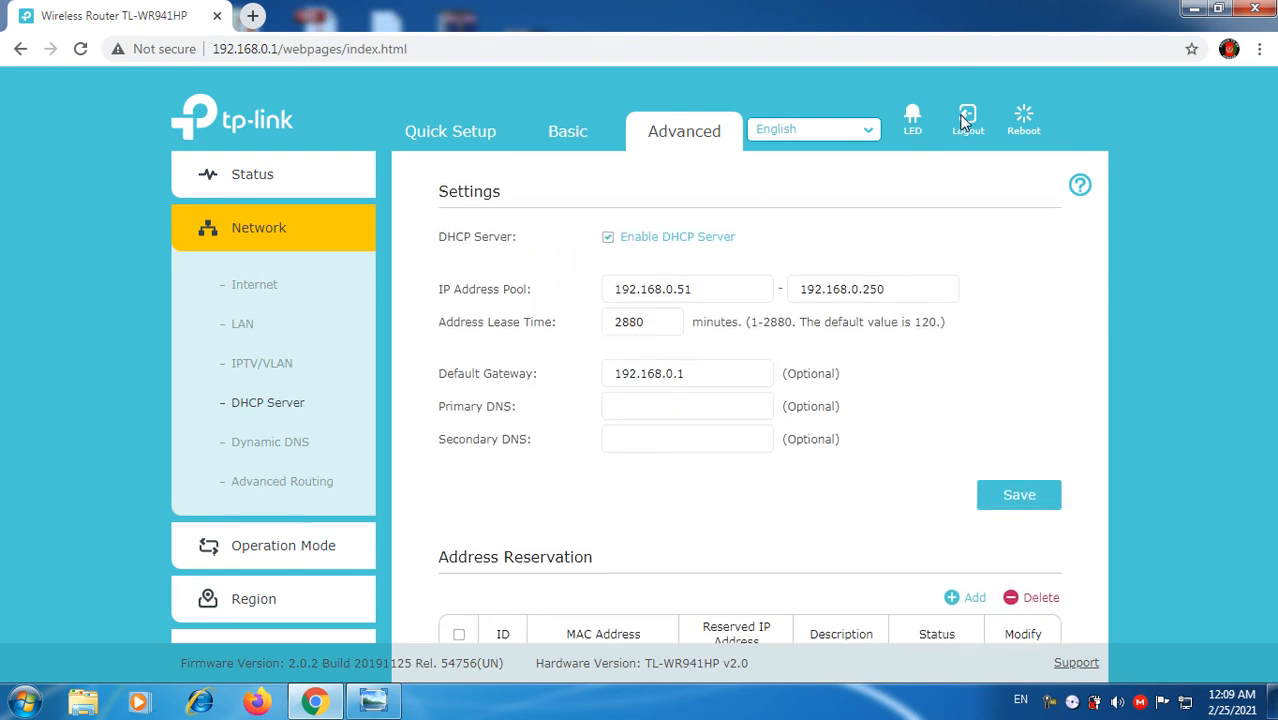
# Step: Log out of the router's web interface, confirming with Yes, and close Chrome
pyautogui.click(963, 121)
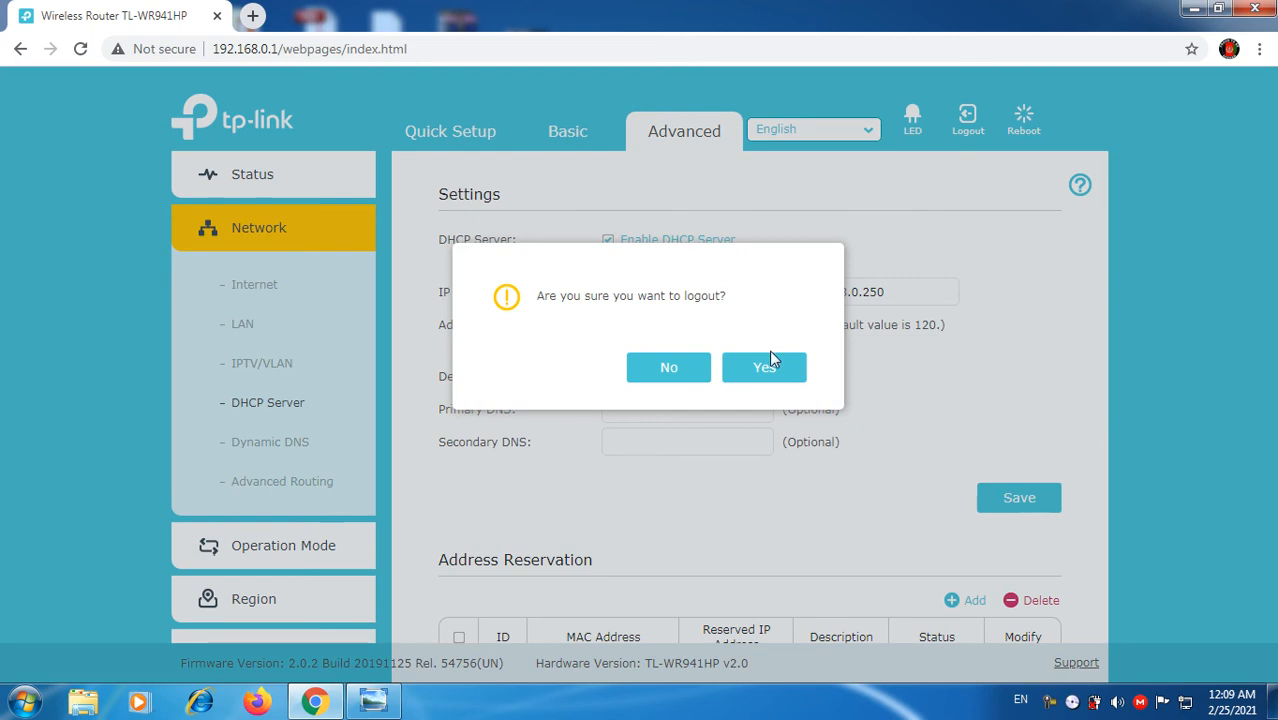
pyautogui.click(759, 378)
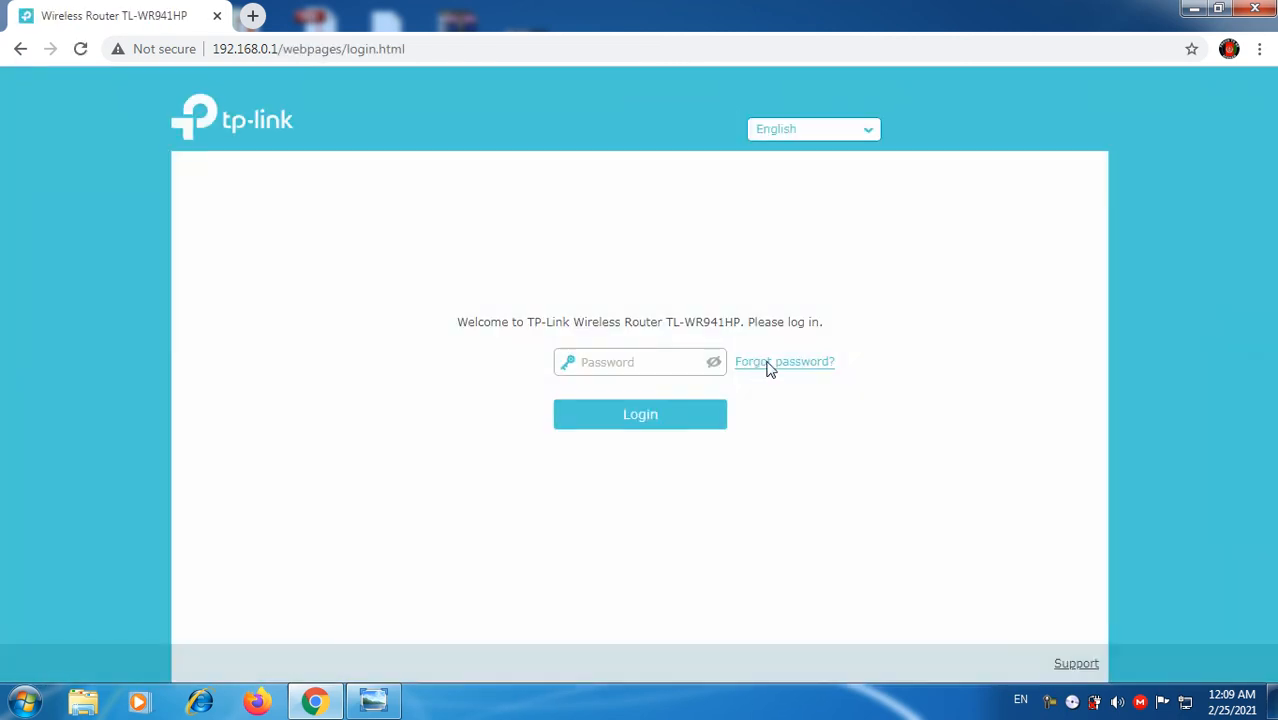
pyautogui.click(1254, 9)
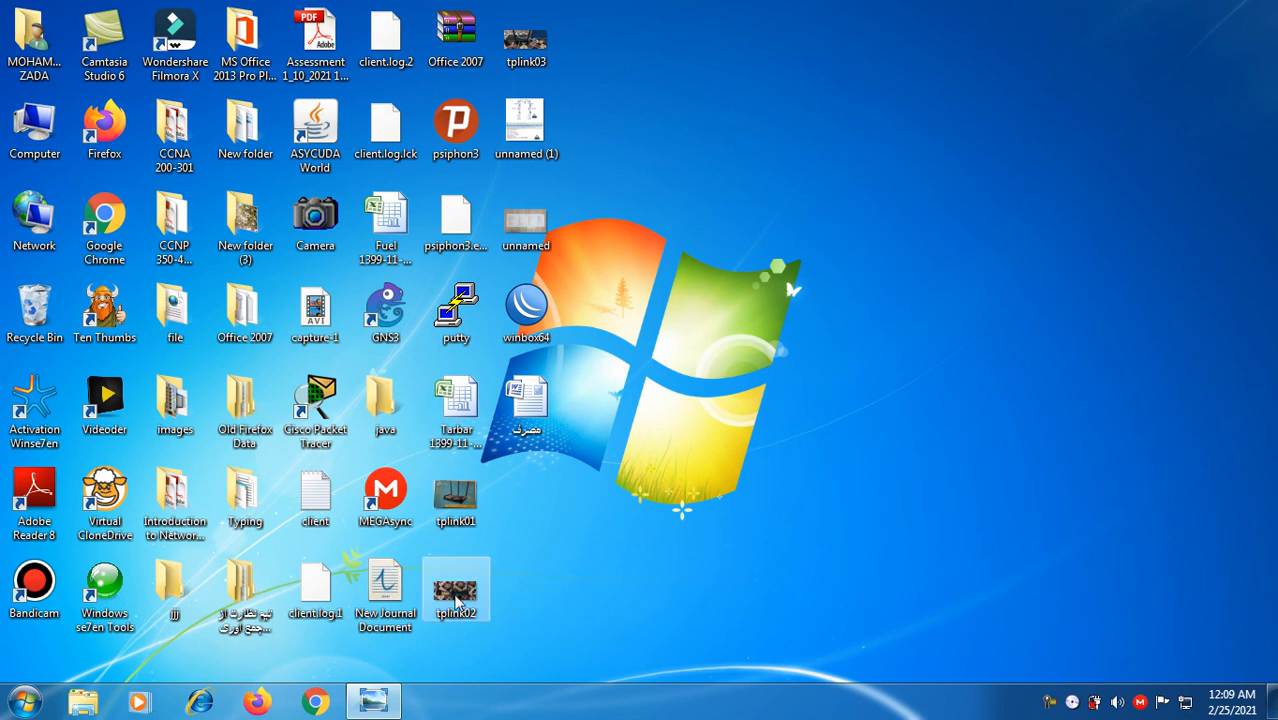
# Step: Open the tplink02 photo of the router's rear ports from the desktop
pyautogui.doubleClick(457, 592)
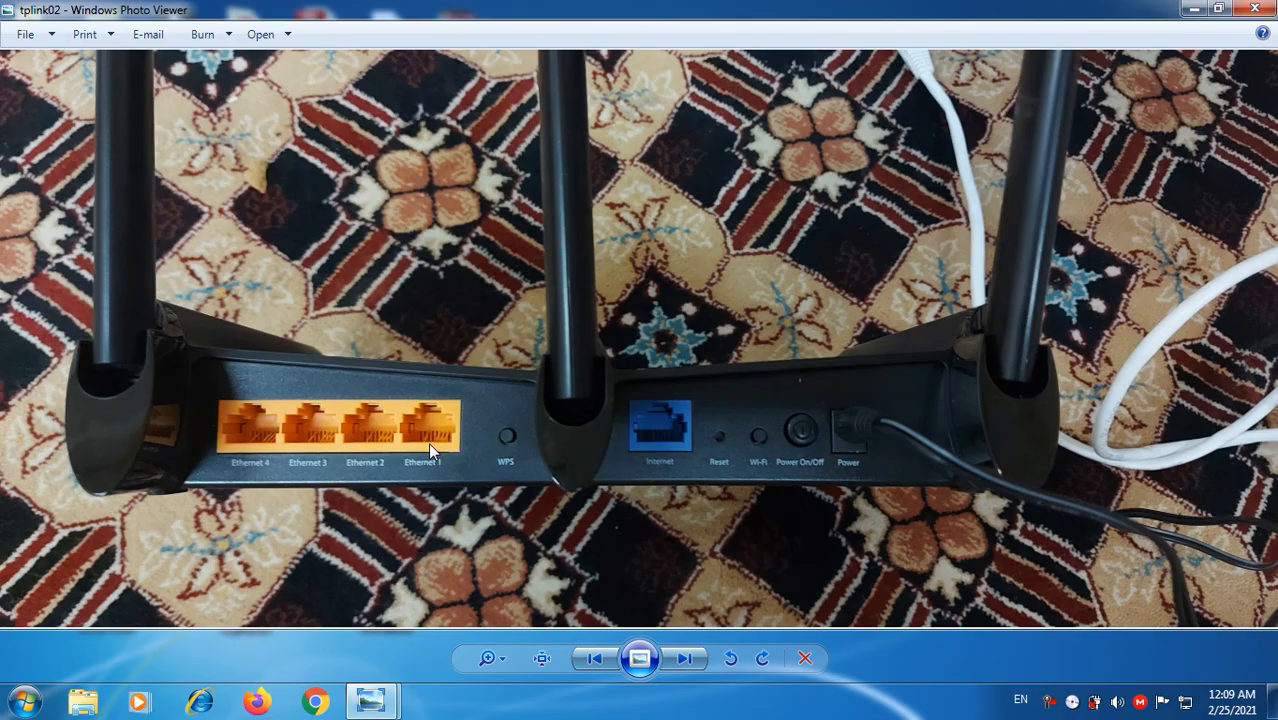